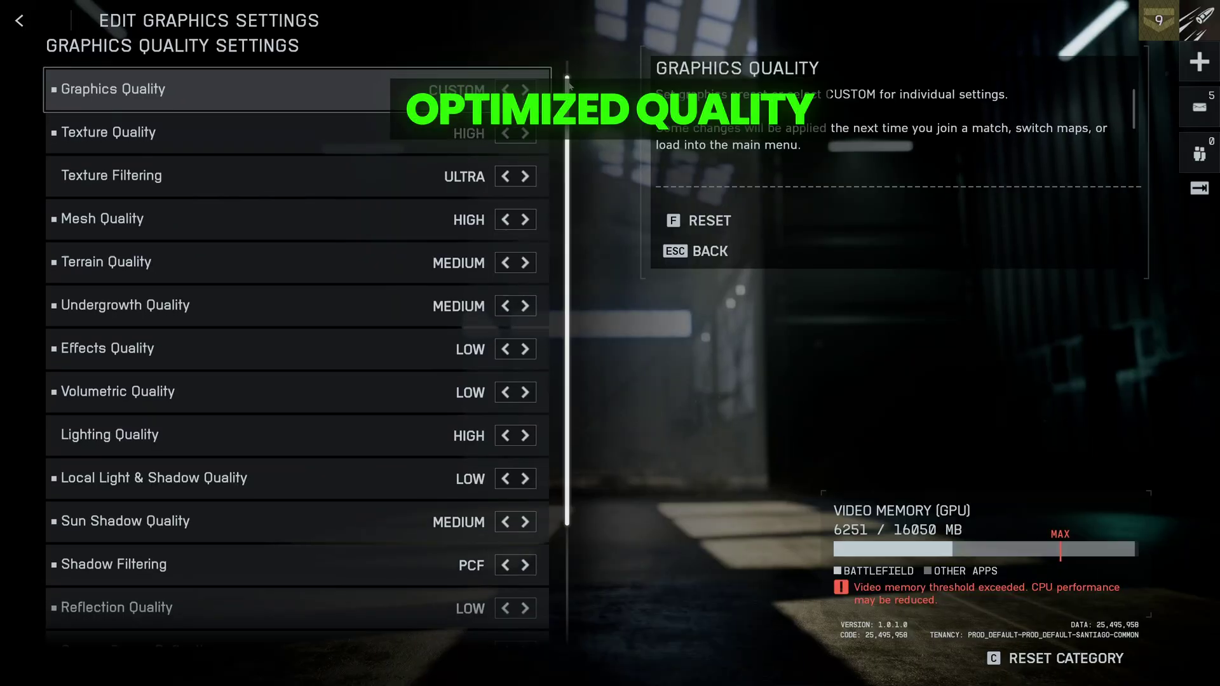
In the Battlefield graphics settings, set weapon and world motion blur to 0 and turn the vignette off.
{"action": "scroll", "coordinate": [574, 157], "scroll_direction": "down", "scroll_amount": 2}
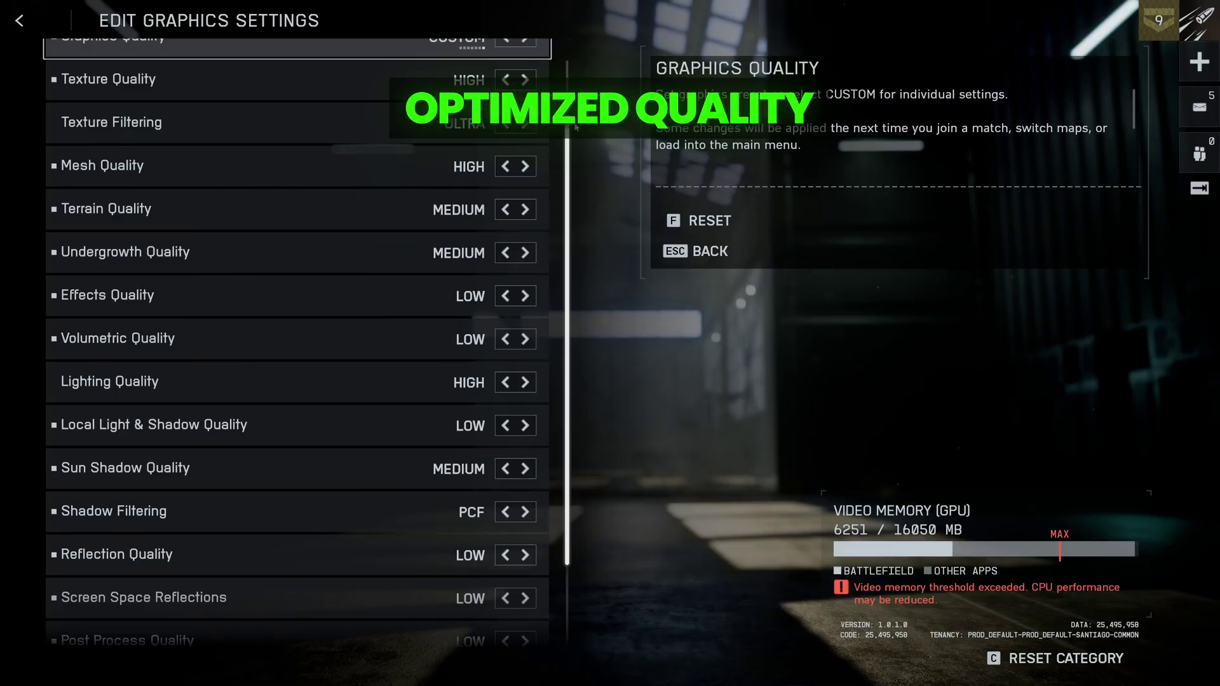
{"action": "scroll", "coordinate": [577, 163], "scroll_direction": "down", "scroll_amount": 2}
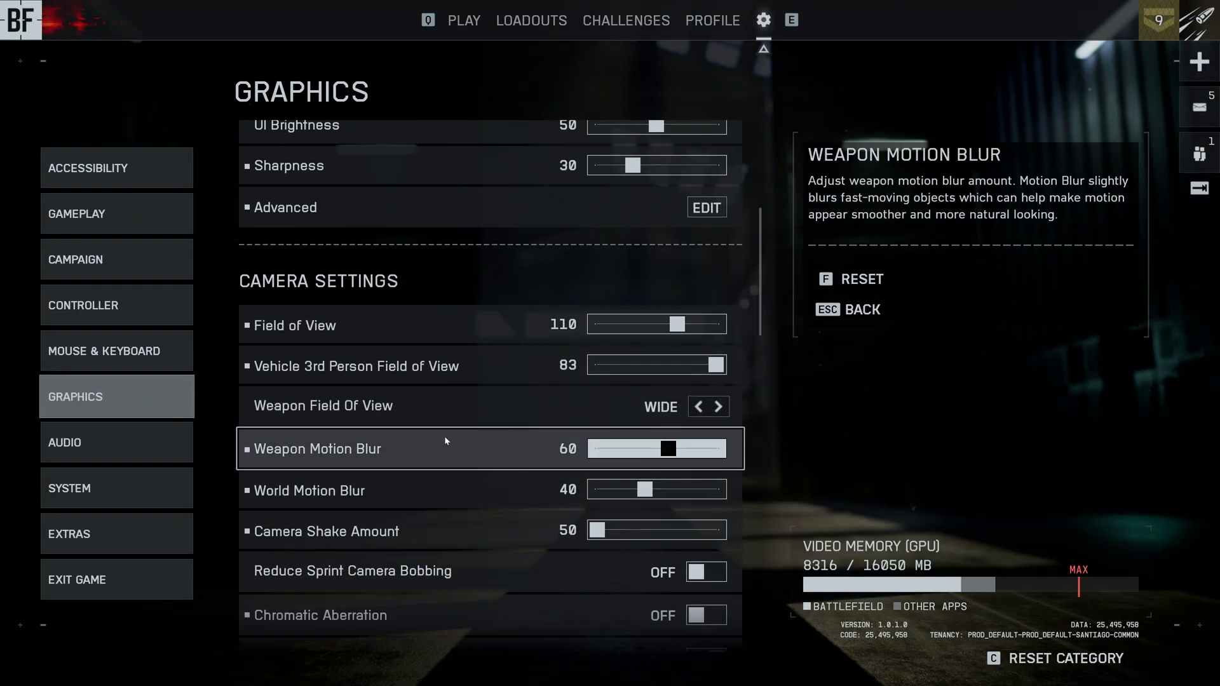
{"action": "left_click_drag", "start_coordinate": [666, 293], "coordinate": [573, 299]}
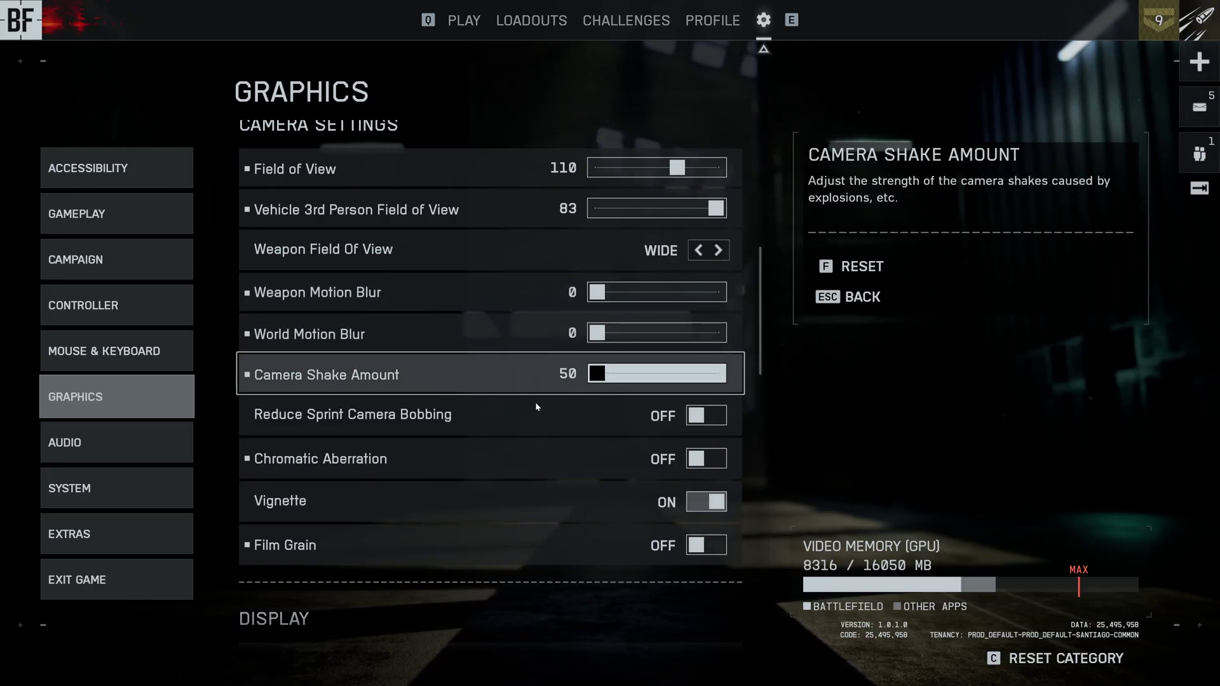
{"action": "left_click", "coordinate": [710, 503]}
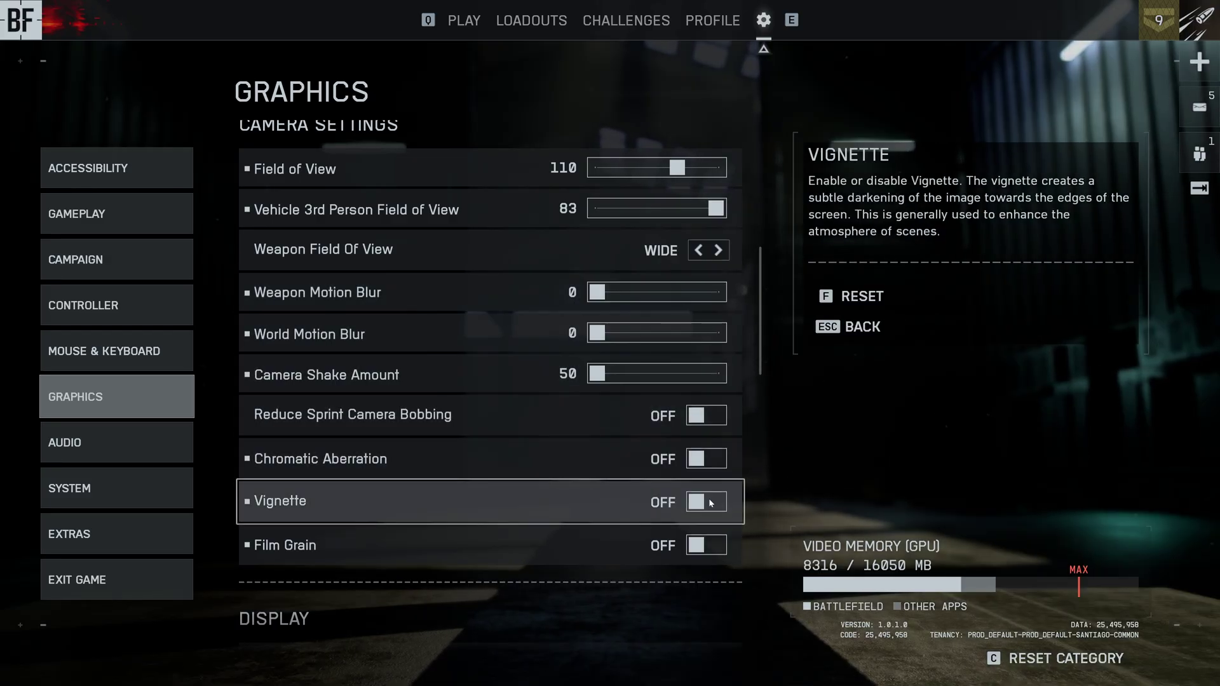
Review the game's display settings, then switch to NVIDIA Control Panel and enable G-SYNC, G-SYNC Compatible.
{"action": "scroll", "coordinate": [703, 505], "scroll_direction": "down", "scroll_amount": 2}
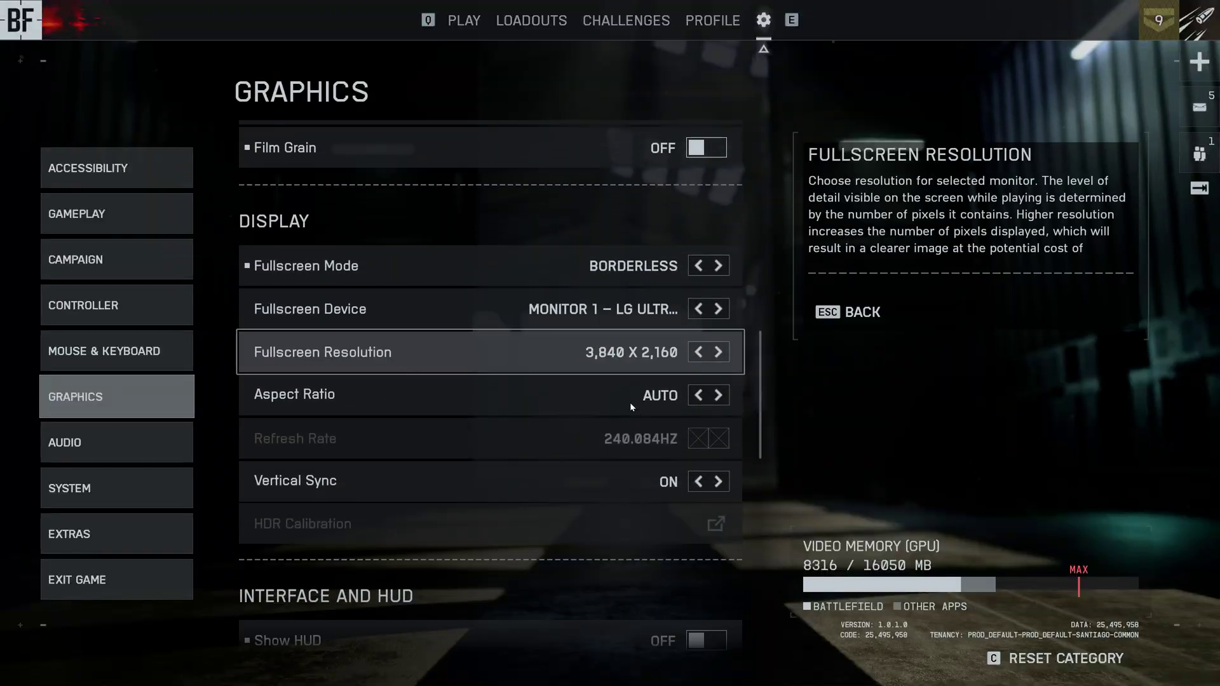
{"action": "scroll", "coordinate": [631, 402], "scroll_direction": "down", "scroll_amount": 2}
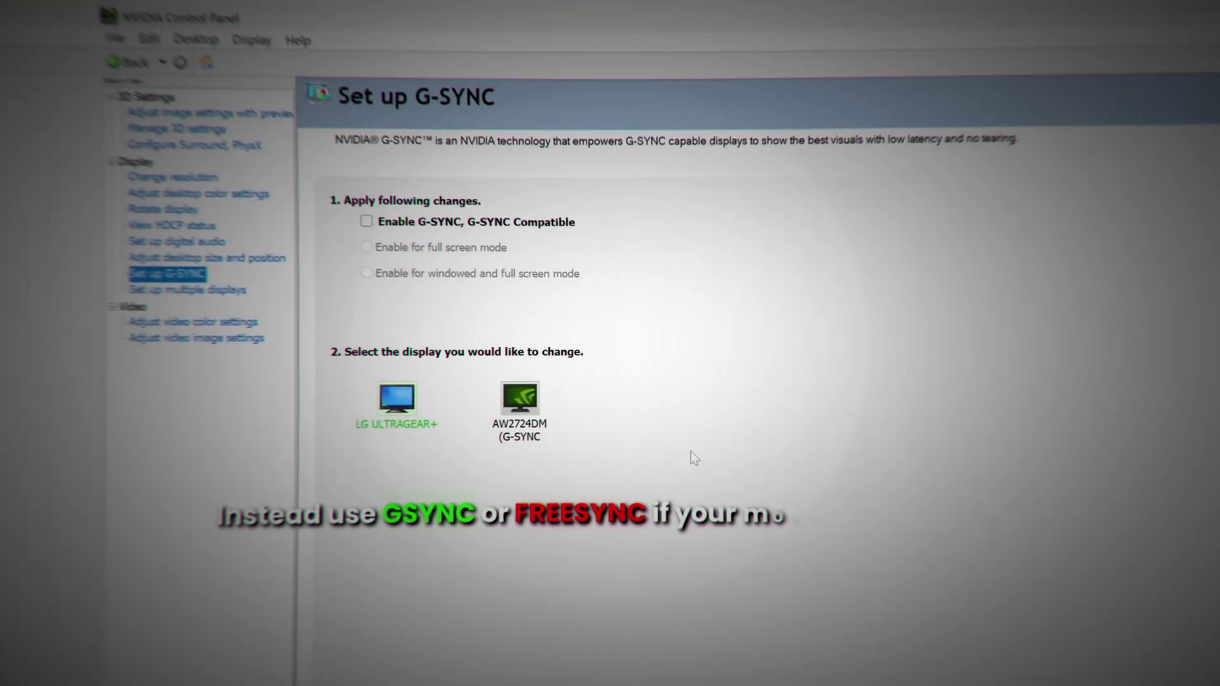
{"action": "left_click", "coordinate": [399, 224]}
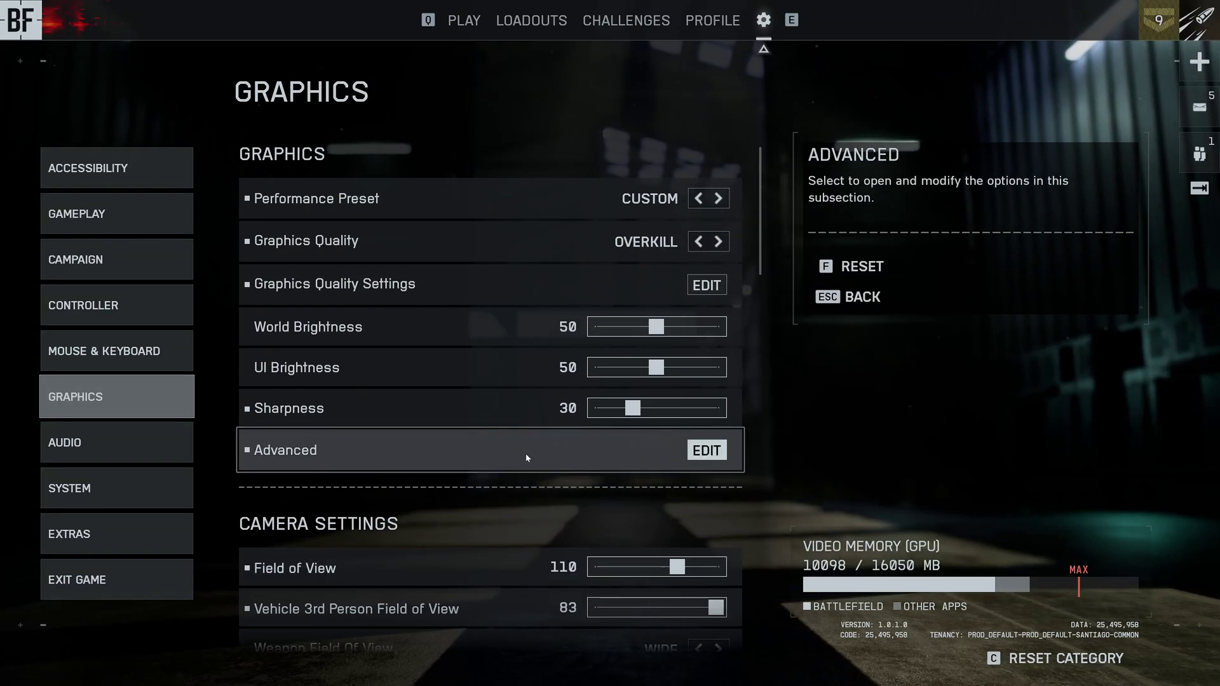
In the game's advanced graphics settings, choose DLAA anti-aliasing and DLSS upscaling at Performance quality, and toggle Future Frame Rendering.
{"action": "left_click", "coordinate": [527, 457]}
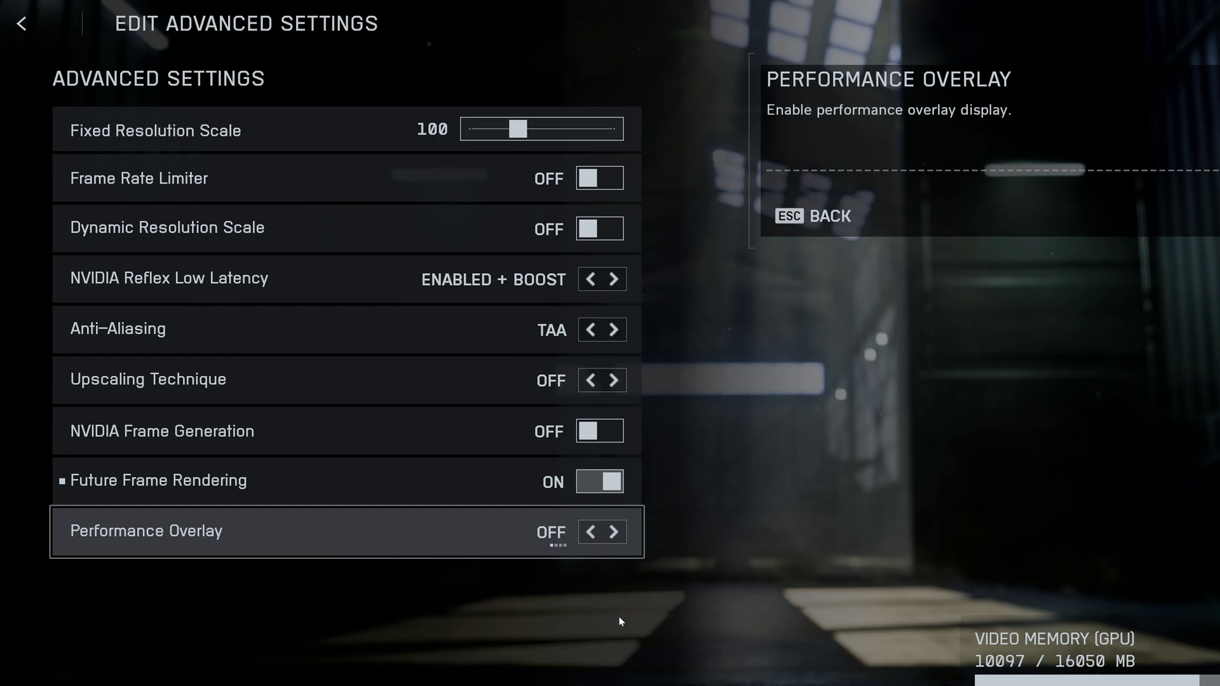
{"action": "left_click", "coordinate": [585, 332]}
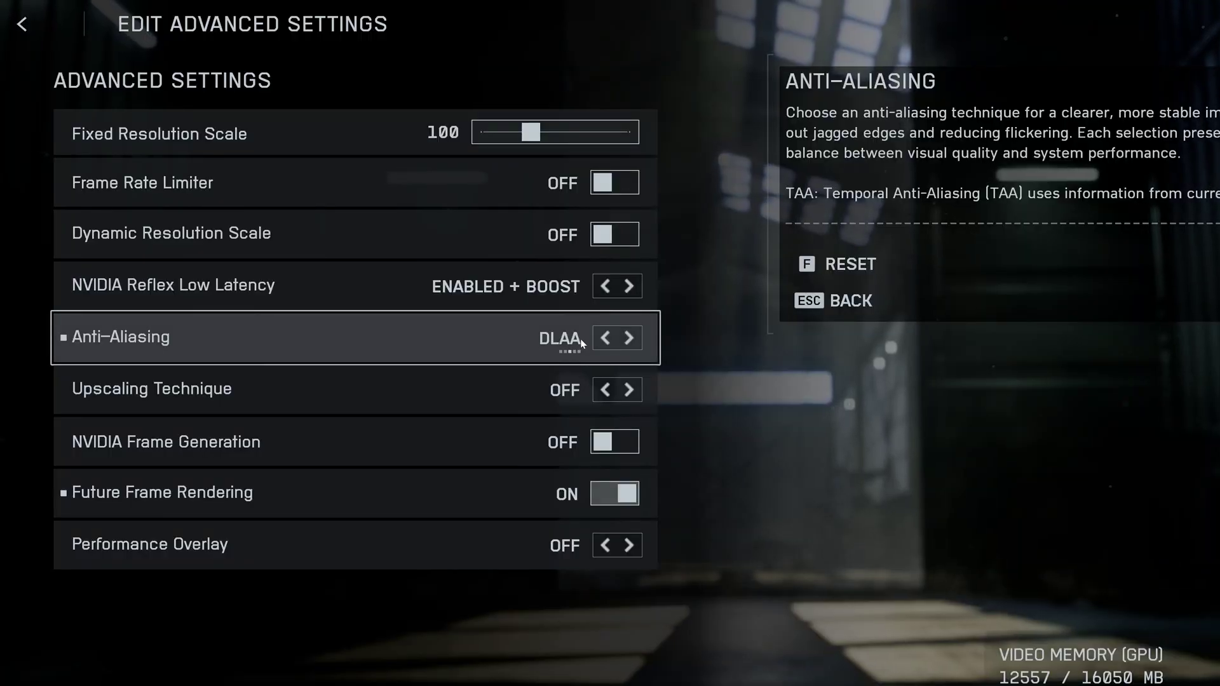
{"action": "left_click", "coordinate": [629, 388]}
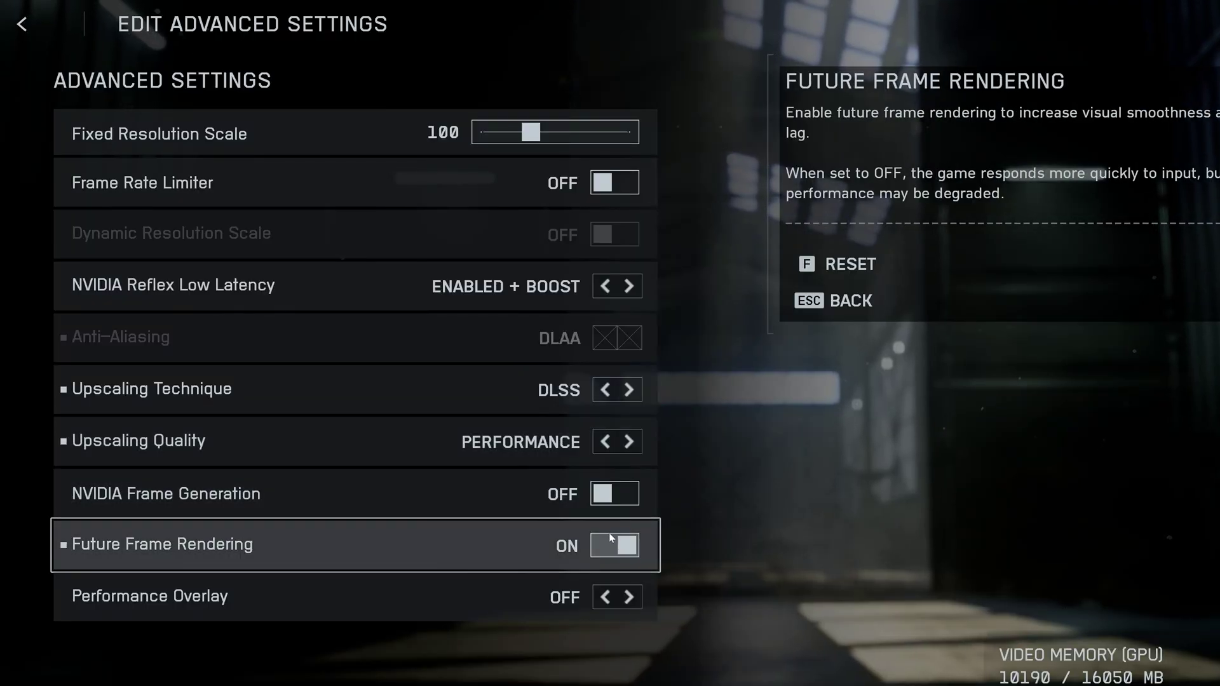
{"action": "left_click", "coordinate": [610, 538]}
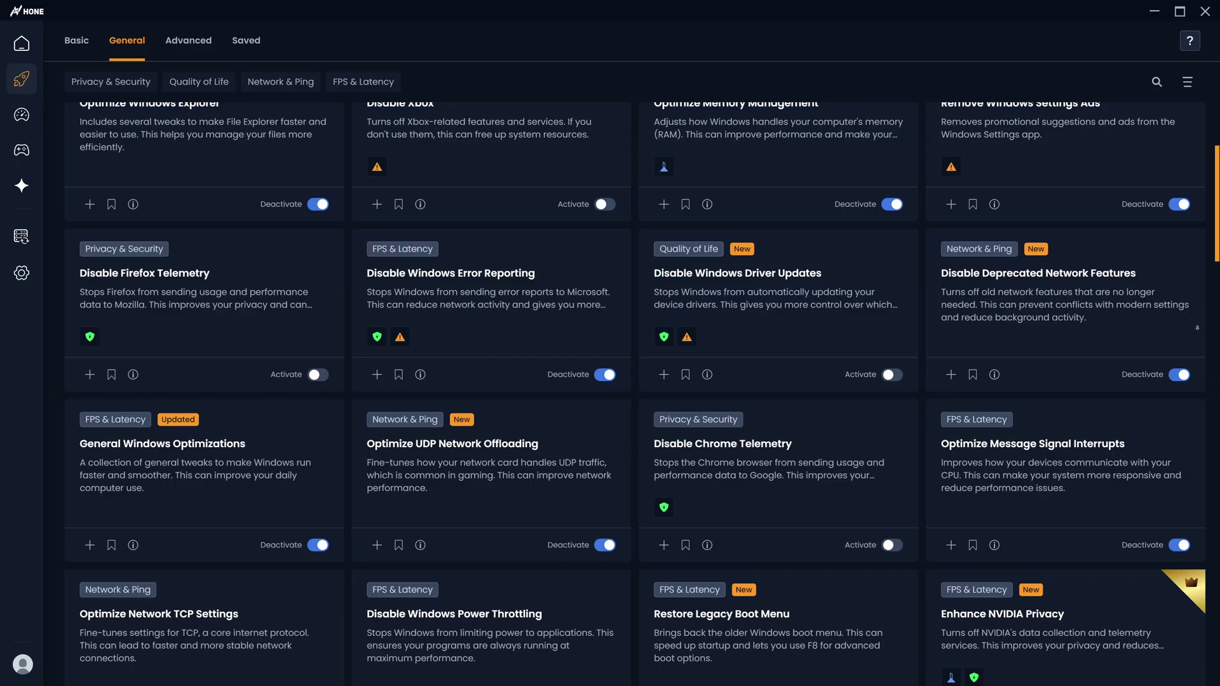
Switch to Hone and look through its general optimizations, Boost-Up routines and Games section.
{"action": "scroll", "coordinate": [635, 381], "scroll_direction": "down", "scroll_amount": 12}
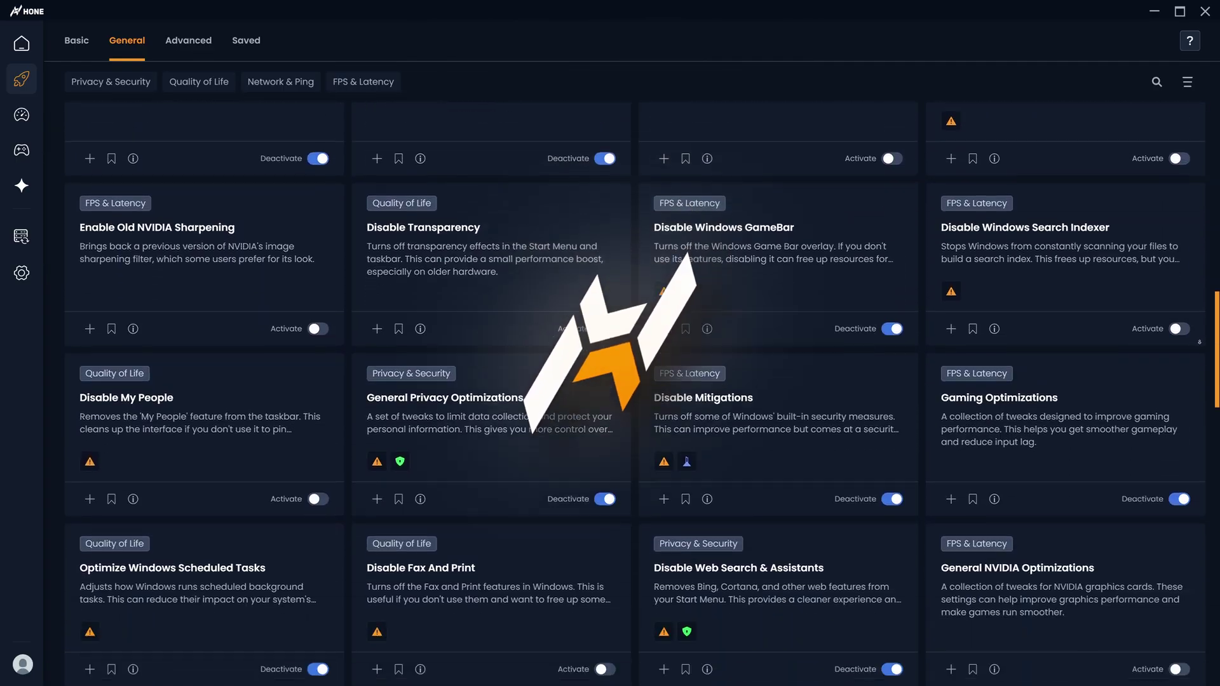
{"action": "scroll", "coordinate": [635, 381], "scroll_direction": "down", "scroll_amount": 8}
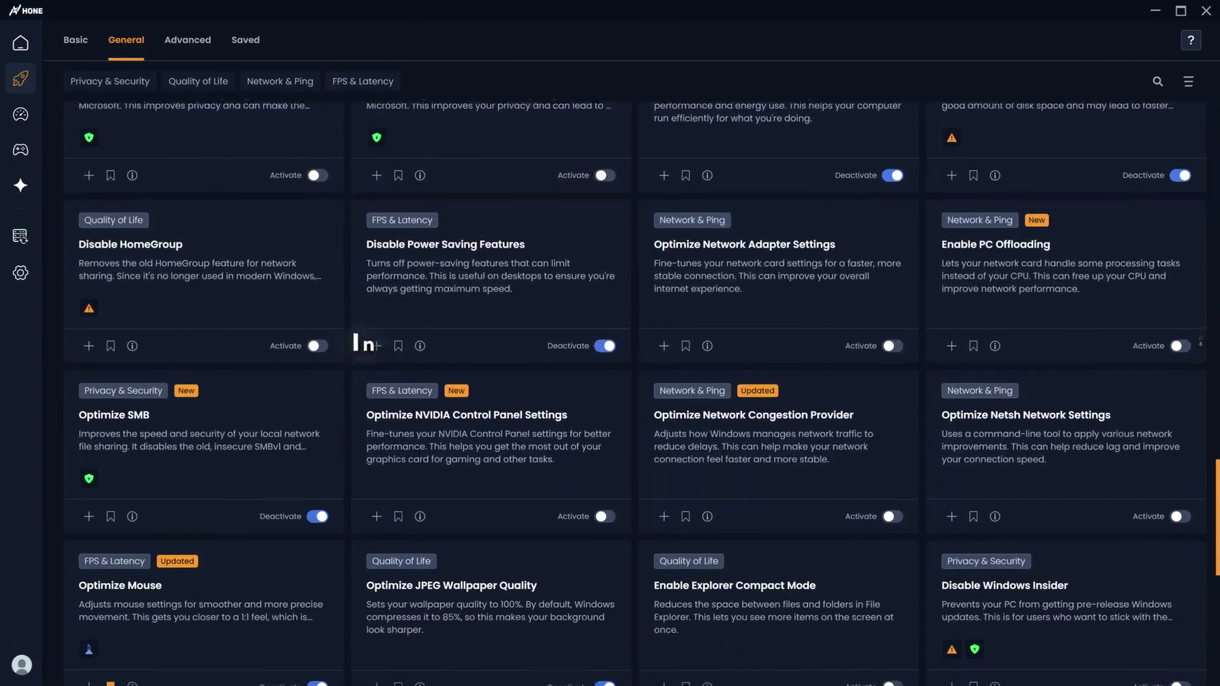
{"action": "scroll", "coordinate": [610, 381], "scroll_direction": "down", "scroll_amount": 4}
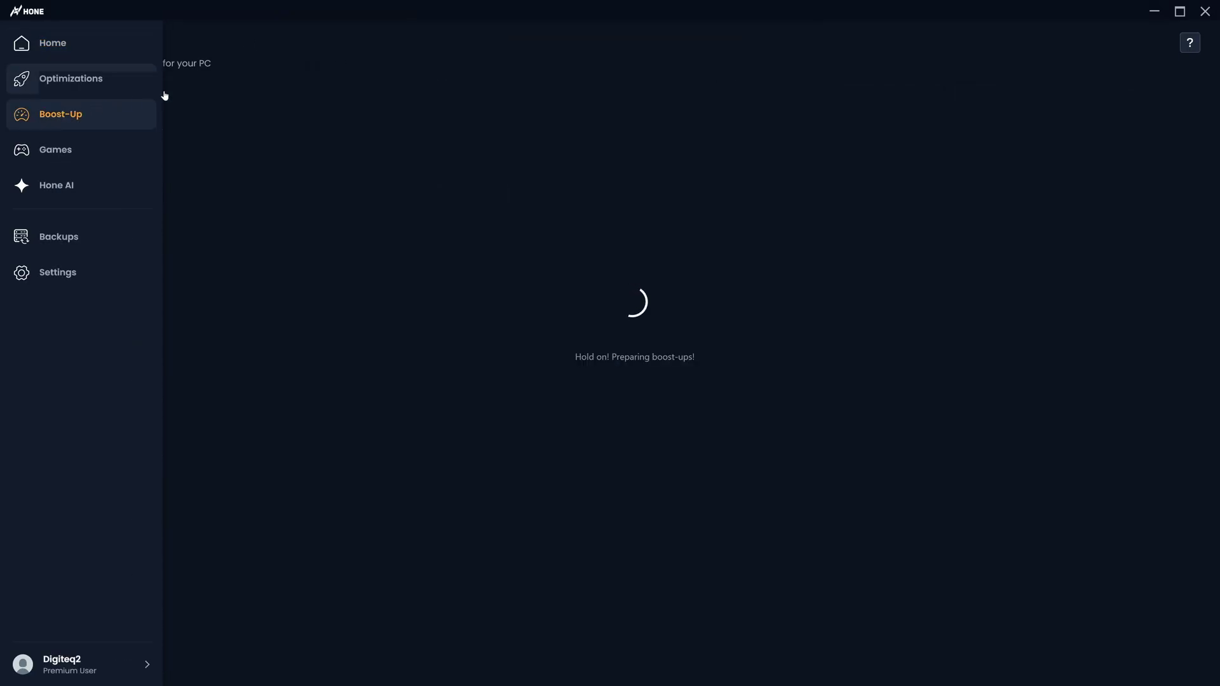
{"action": "scroll", "coordinate": [458, 342], "scroll_direction": "down", "scroll_amount": 3}
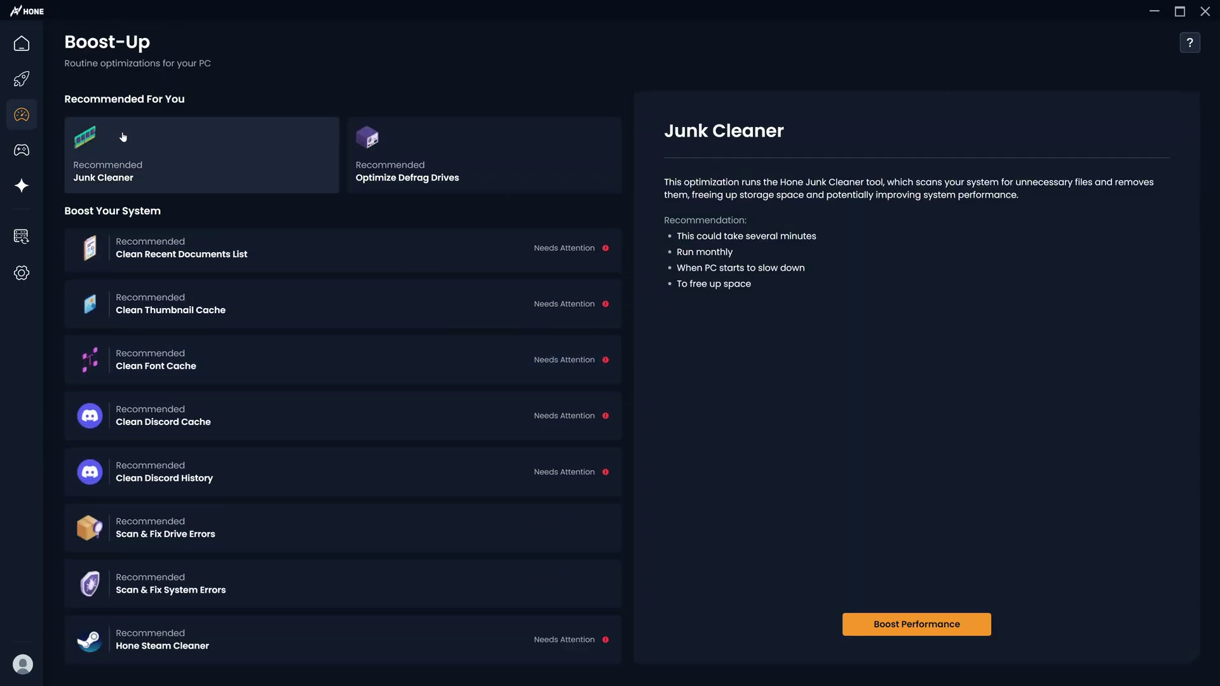
{"action": "left_click", "coordinate": [21, 150]}
{"action": "scroll", "coordinate": [864, 408], "scroll_direction": "down", "scroll_amount": 1}
{"action": "scroll", "coordinate": [864, 409], "scroll_direction": "up", "scroll_amount": 1}
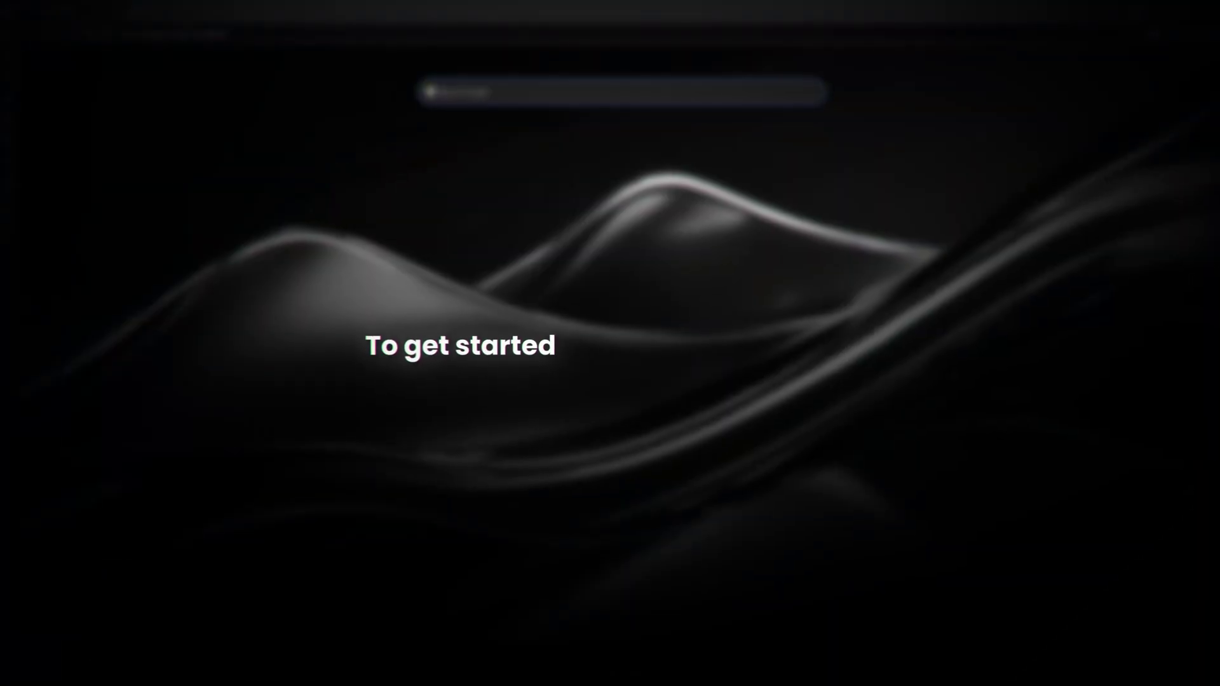
Go to the Hone.gg website in the browser for the Hone download, and run Hone - Installer.exe from the Downloads folder.
{"action": "type", "text": "Hone.gg"}
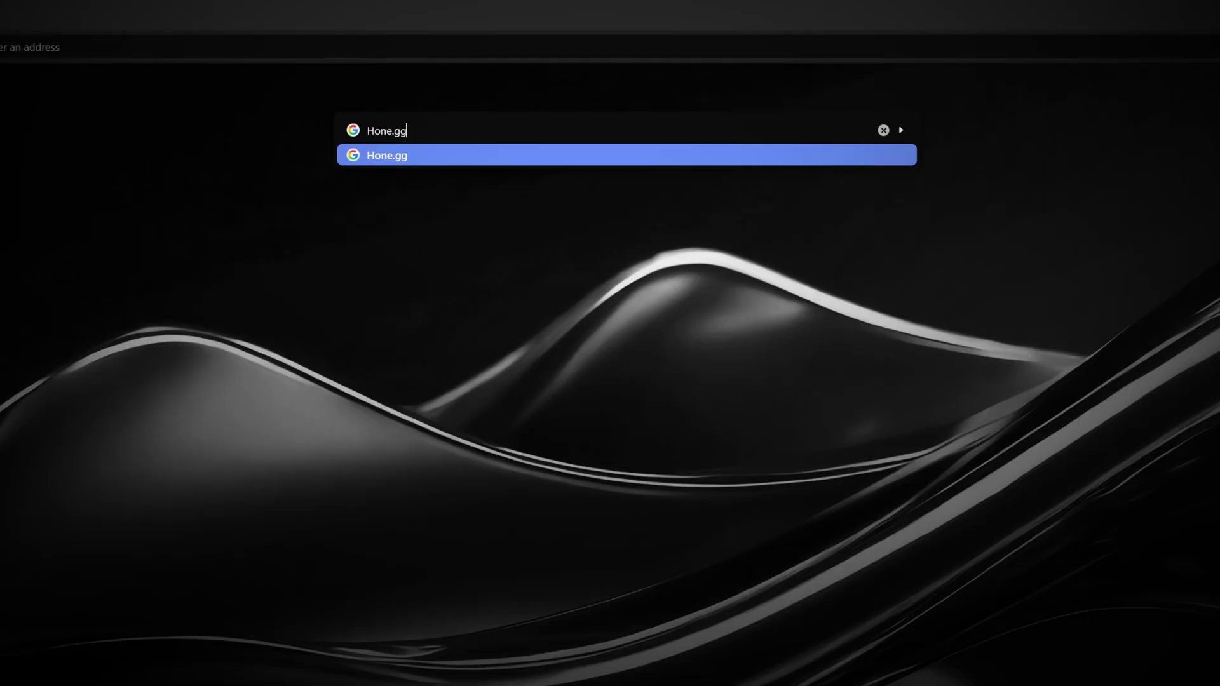
{"action": "key", "text": "Return"}
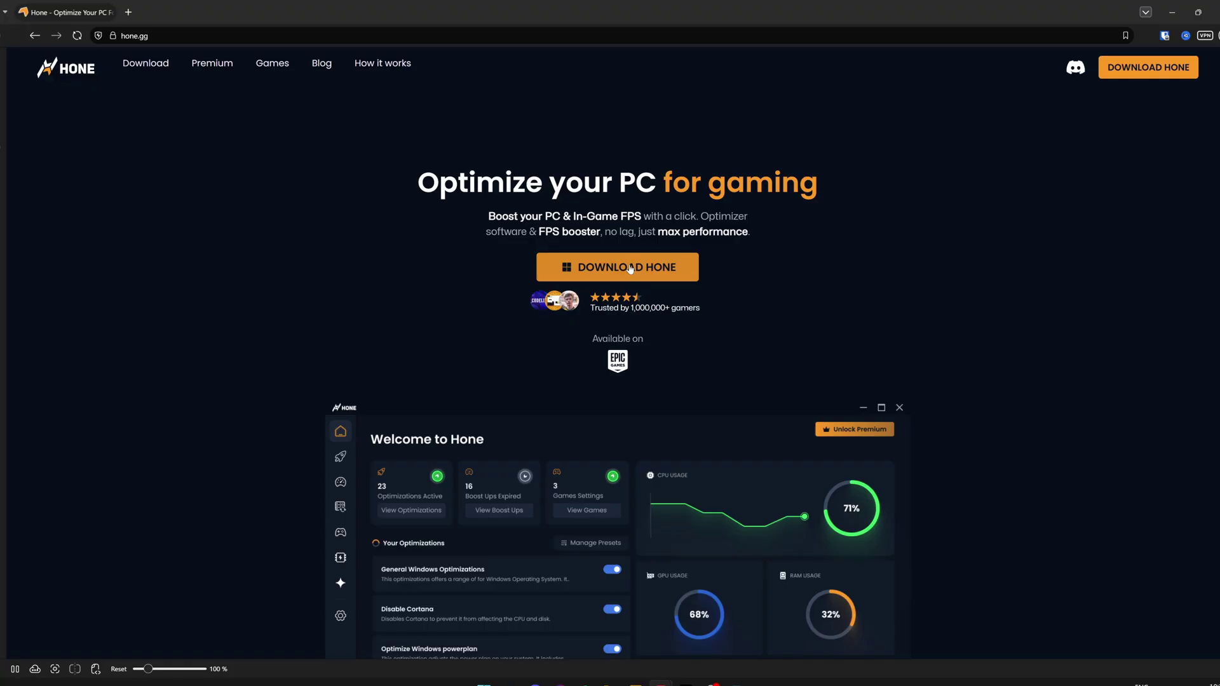
{"action": "left_click", "coordinate": [636, 684]}
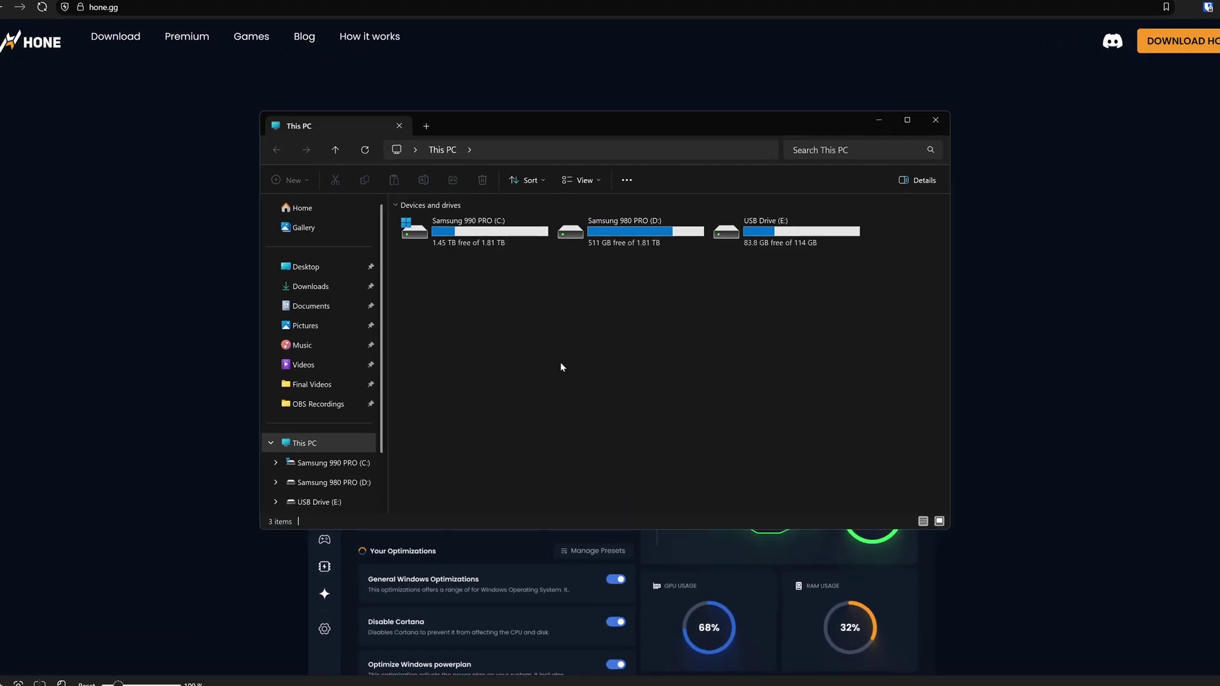
{"action": "left_click", "coordinate": [309, 287]}
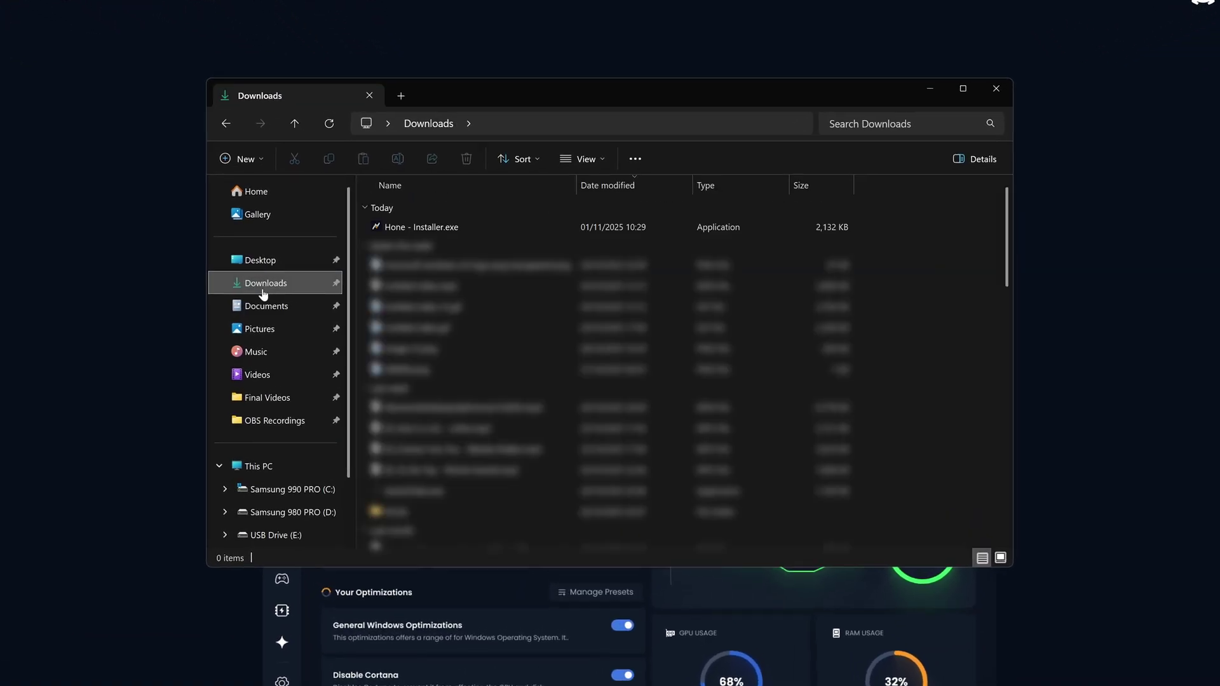
{"action": "double_click", "coordinate": [448, 225]}
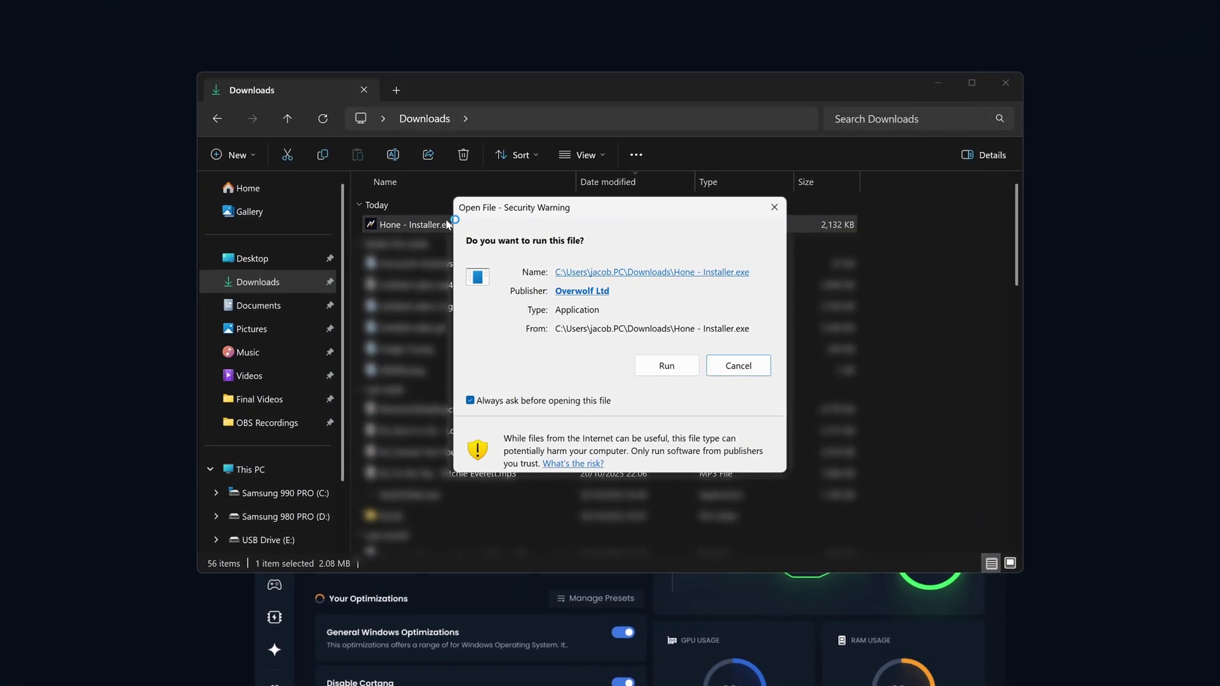
{"action": "left_click", "coordinate": [667, 366]}
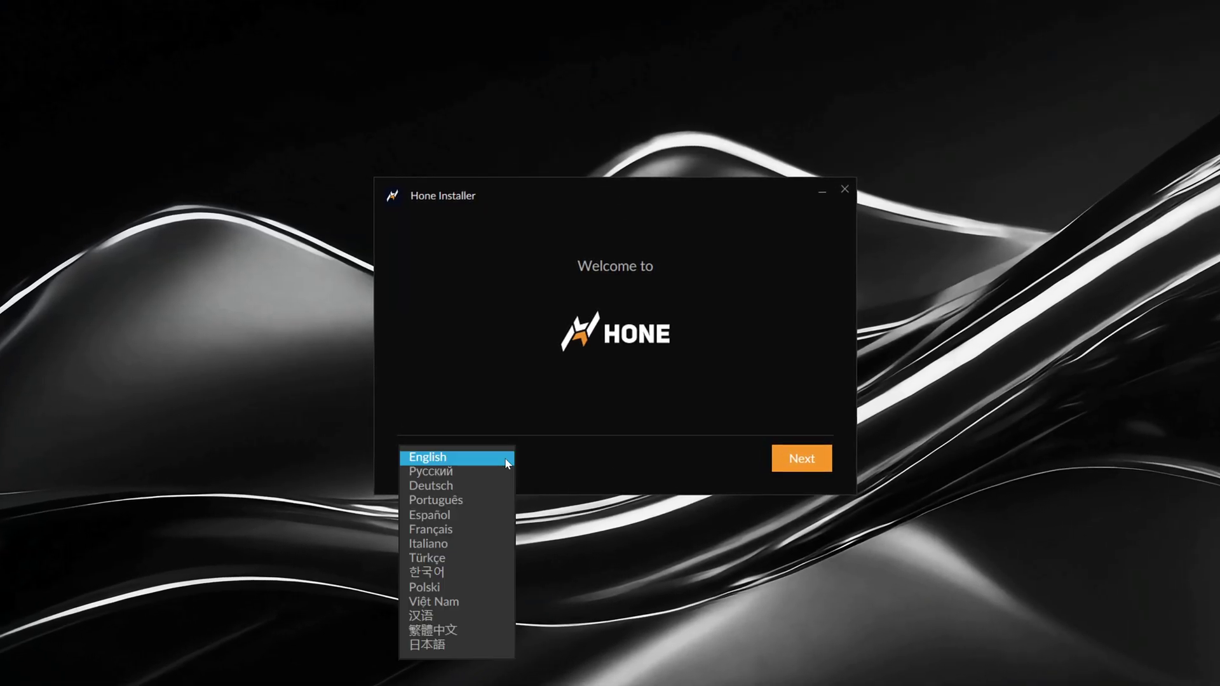
Install Hone, accepting the terms of use, age confirmation and privacy consent, and go to the sign-in form.
{"action": "left_click", "coordinate": [810, 460]}
{"action": "left_click", "coordinate": [813, 460]}
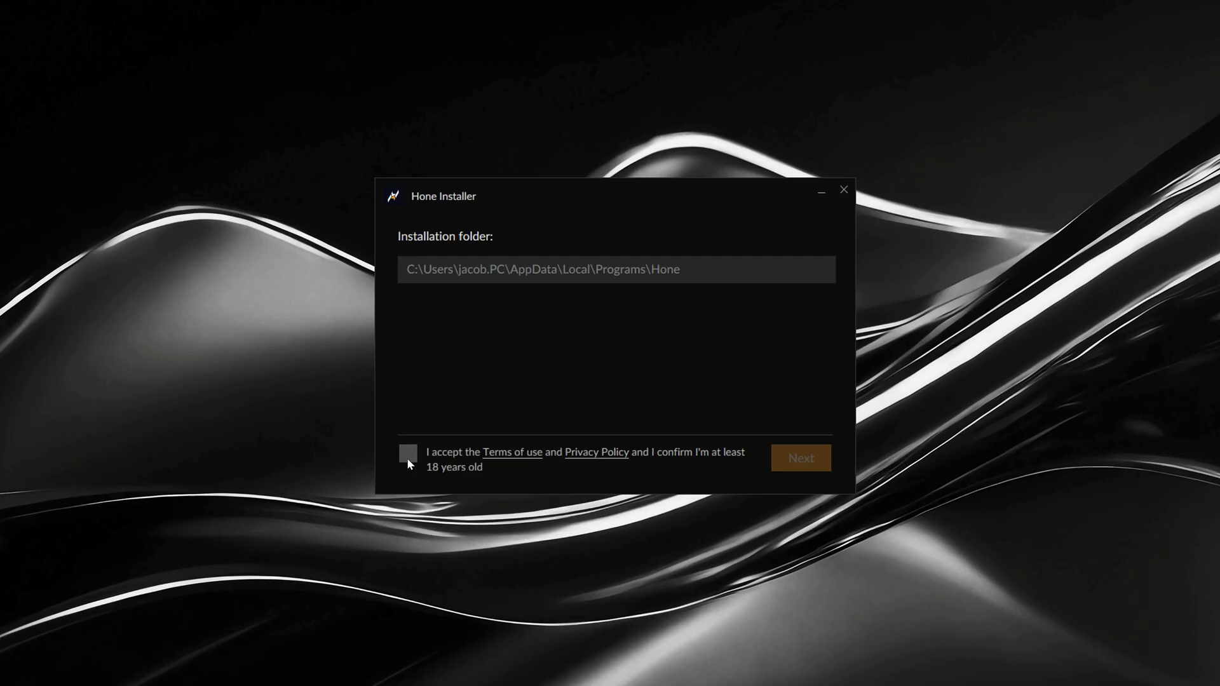
{"action": "left_click", "coordinate": [409, 455]}
{"action": "left_click", "coordinate": [794, 452]}
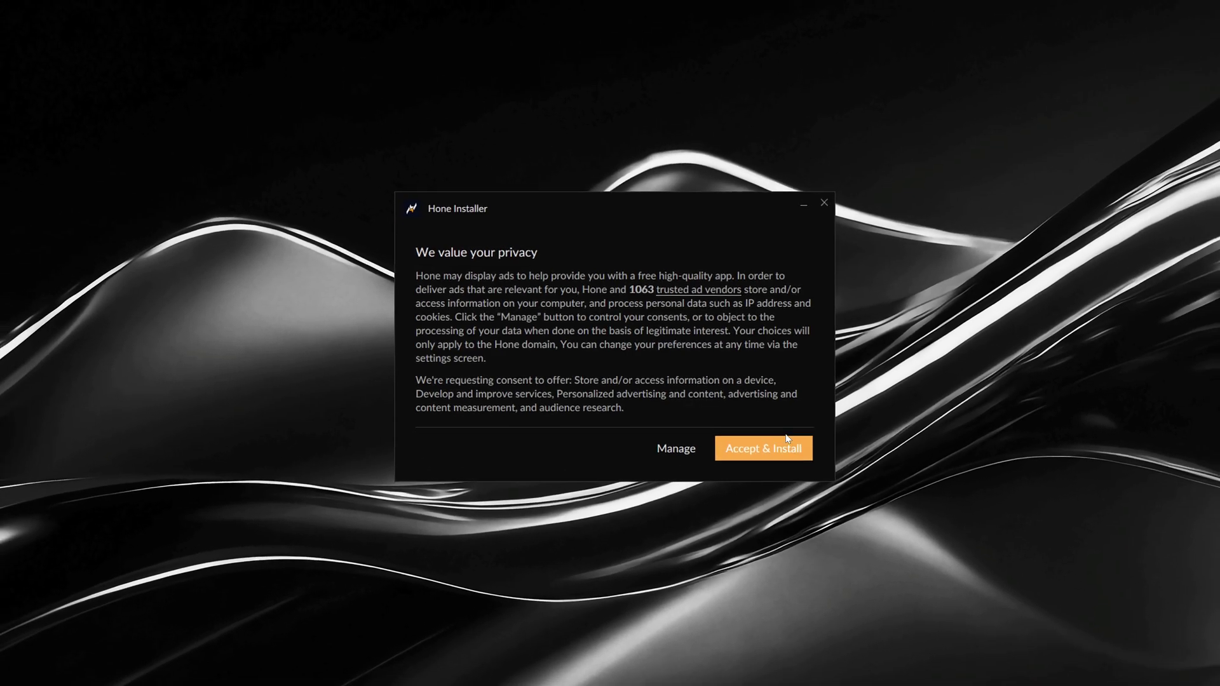
{"action": "left_click", "coordinate": [739, 446]}
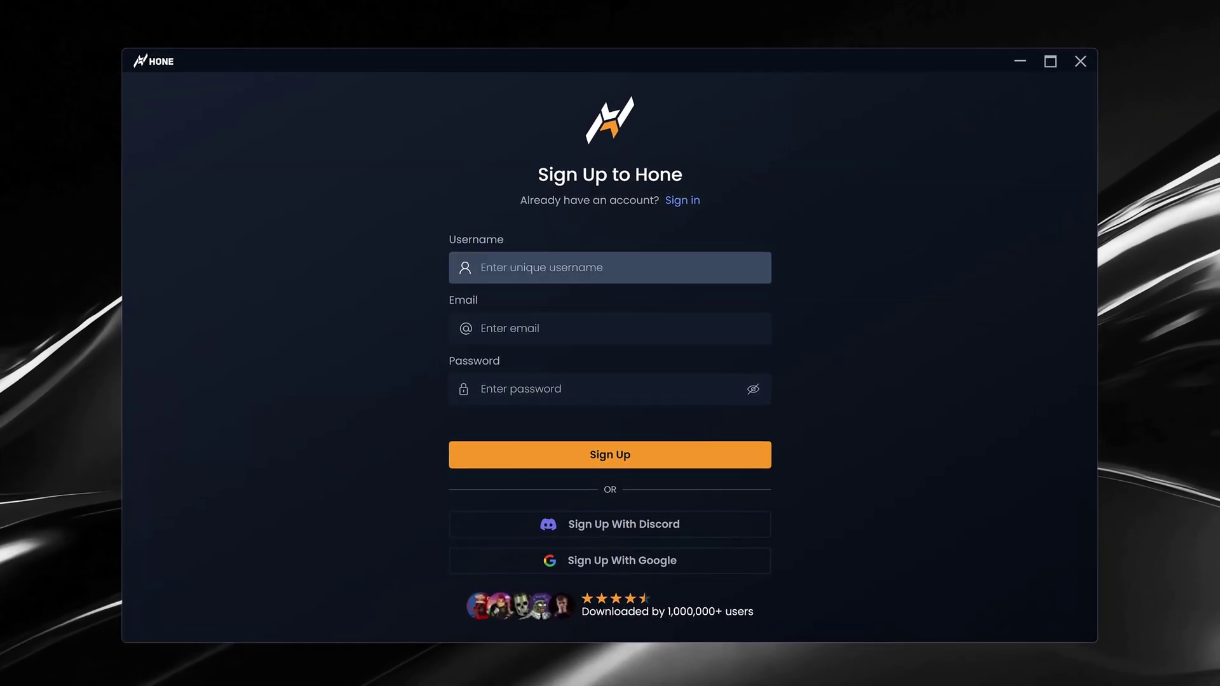
{"action": "left_click", "coordinate": [680, 205]}
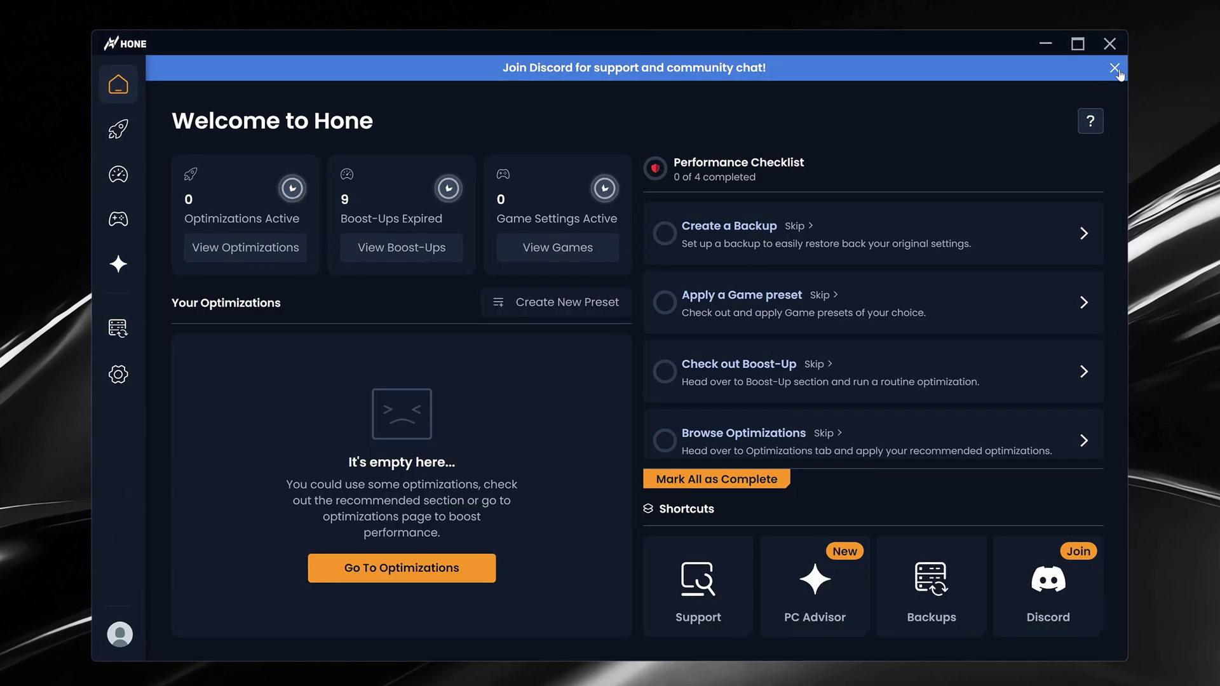
Dismiss the Discord banner and create a system backup named Hone1 from the Performance Checklist.
{"action": "left_click", "coordinate": [1116, 68]}
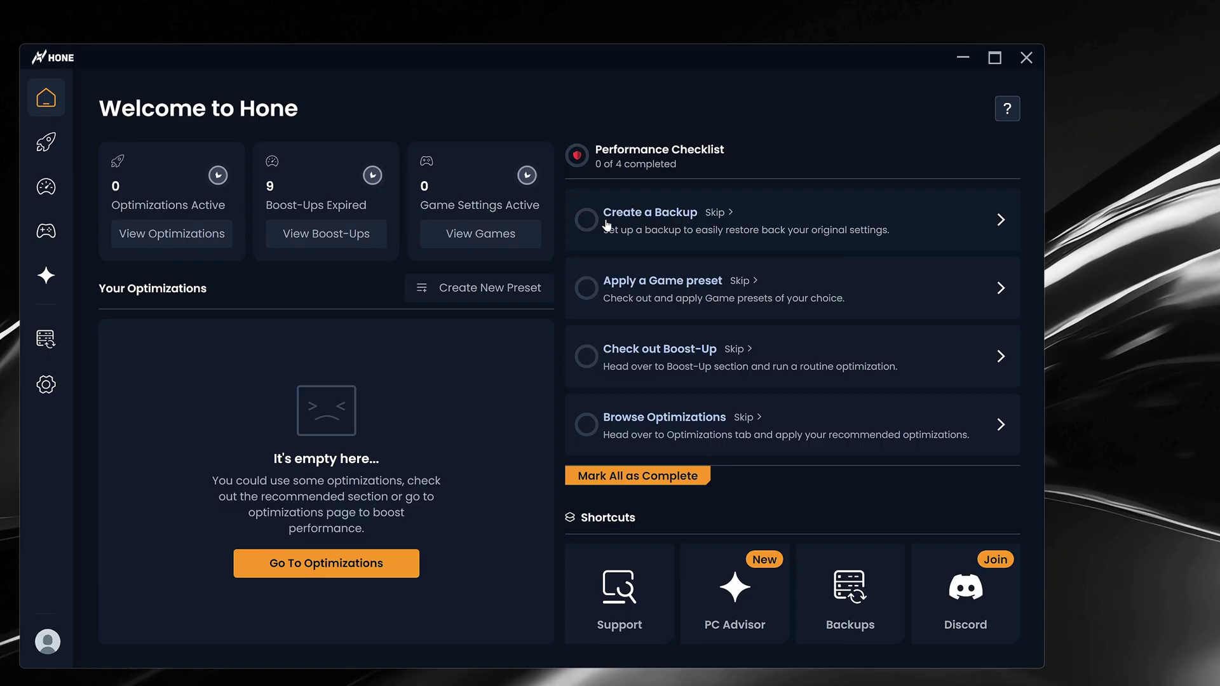
{"action": "left_click", "coordinate": [1001, 221]}
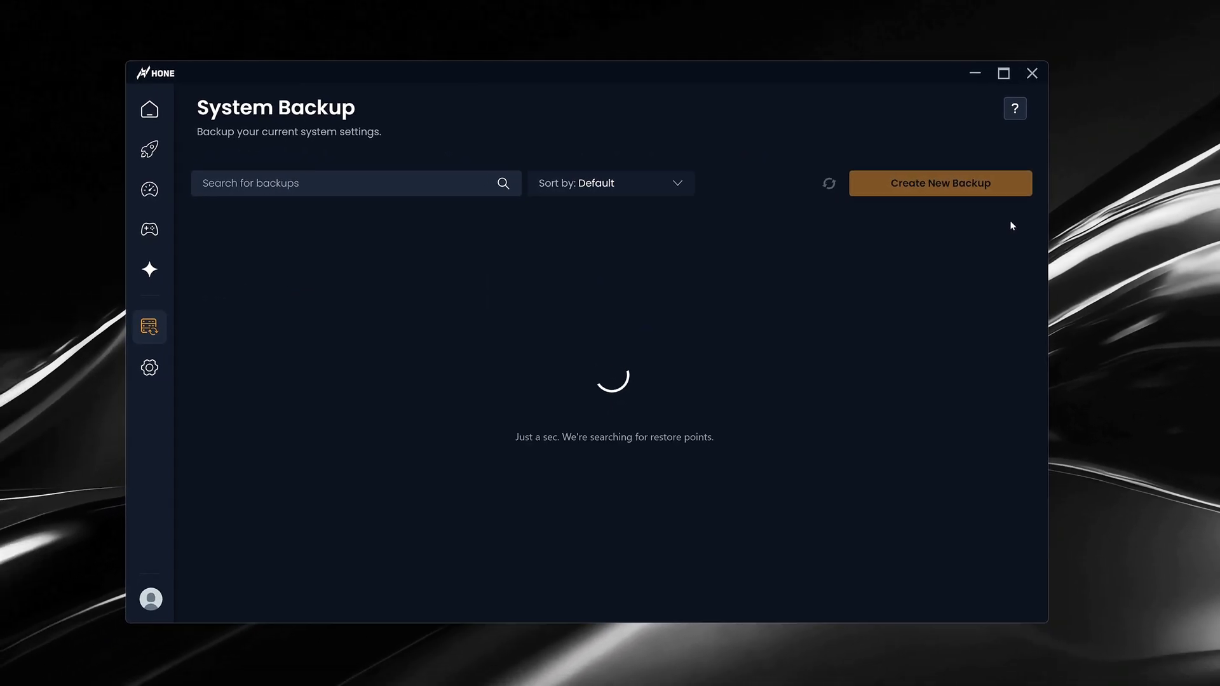
{"action": "left_click", "coordinate": [946, 187]}
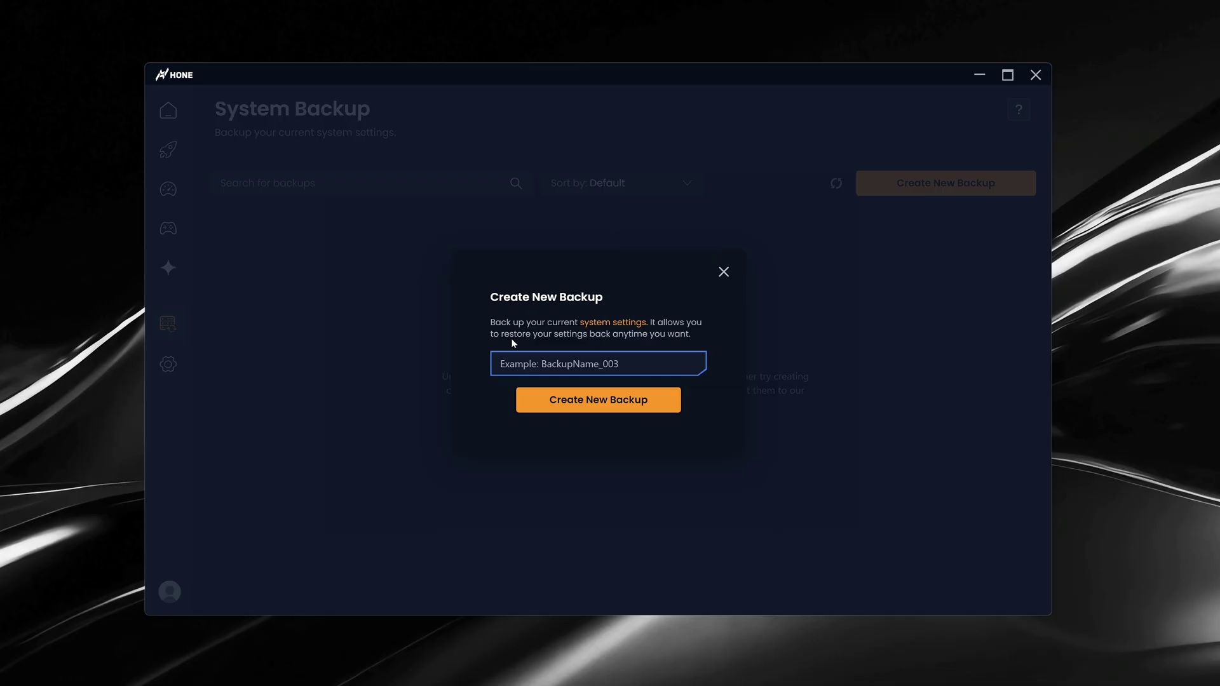
{"action": "type", "text": "Hone1"}
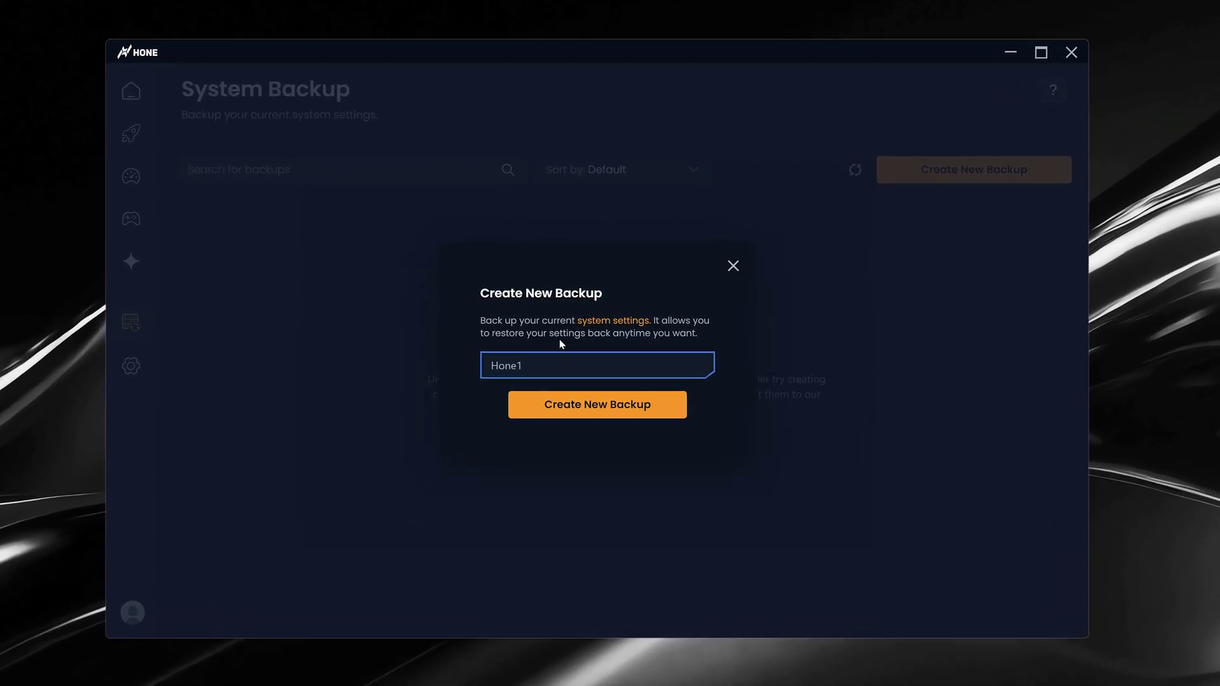
{"action": "left_click", "coordinate": [579, 401]}
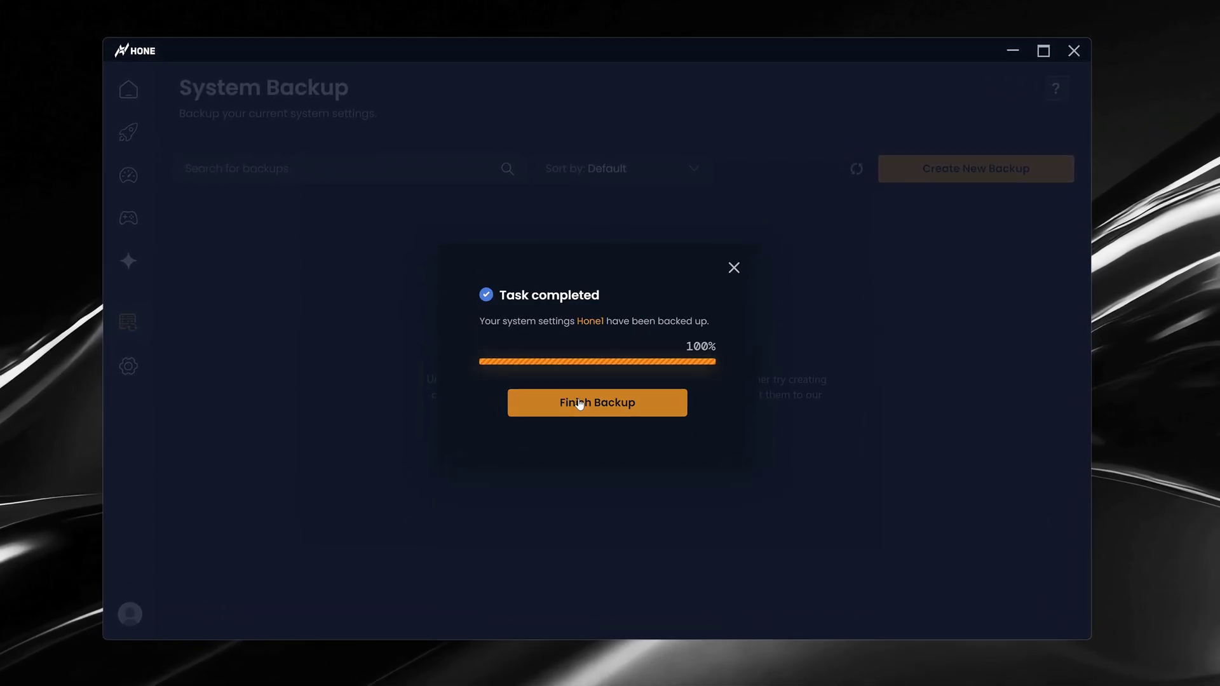
{"action": "left_click", "coordinate": [592, 408]}
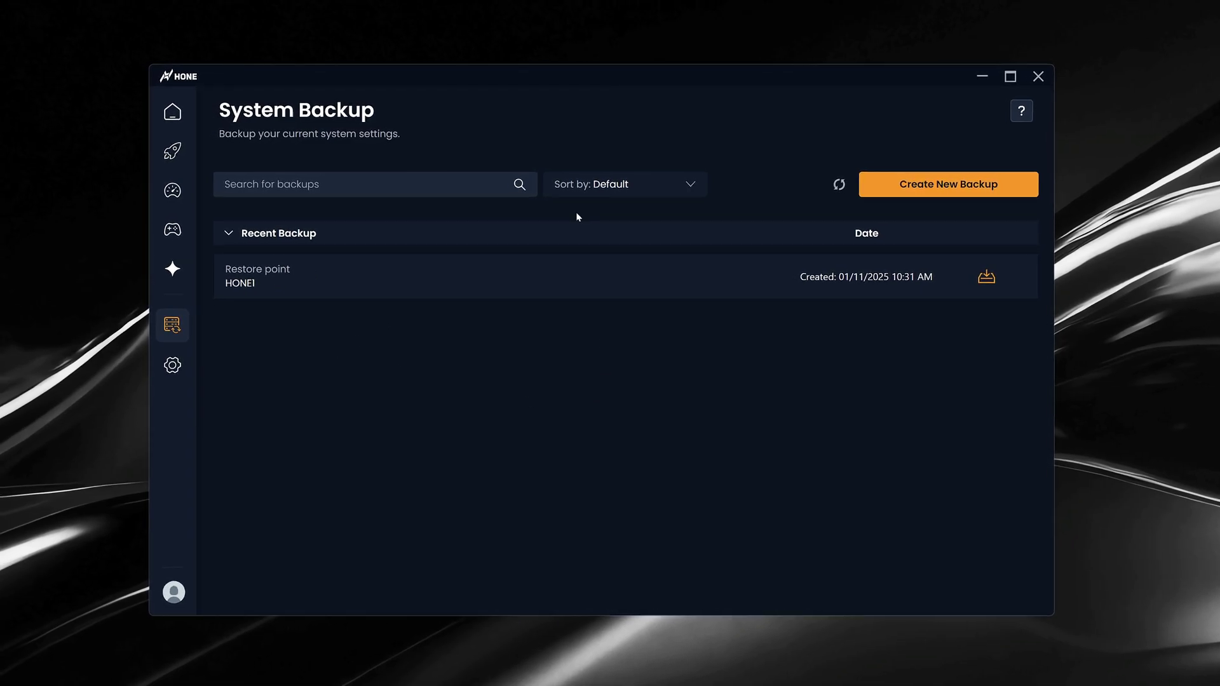
Go to the game presets from the Performance Checklist and activate the Performance game settings for Battlefield 6.
{"action": "left_click", "coordinate": [208, 119]}
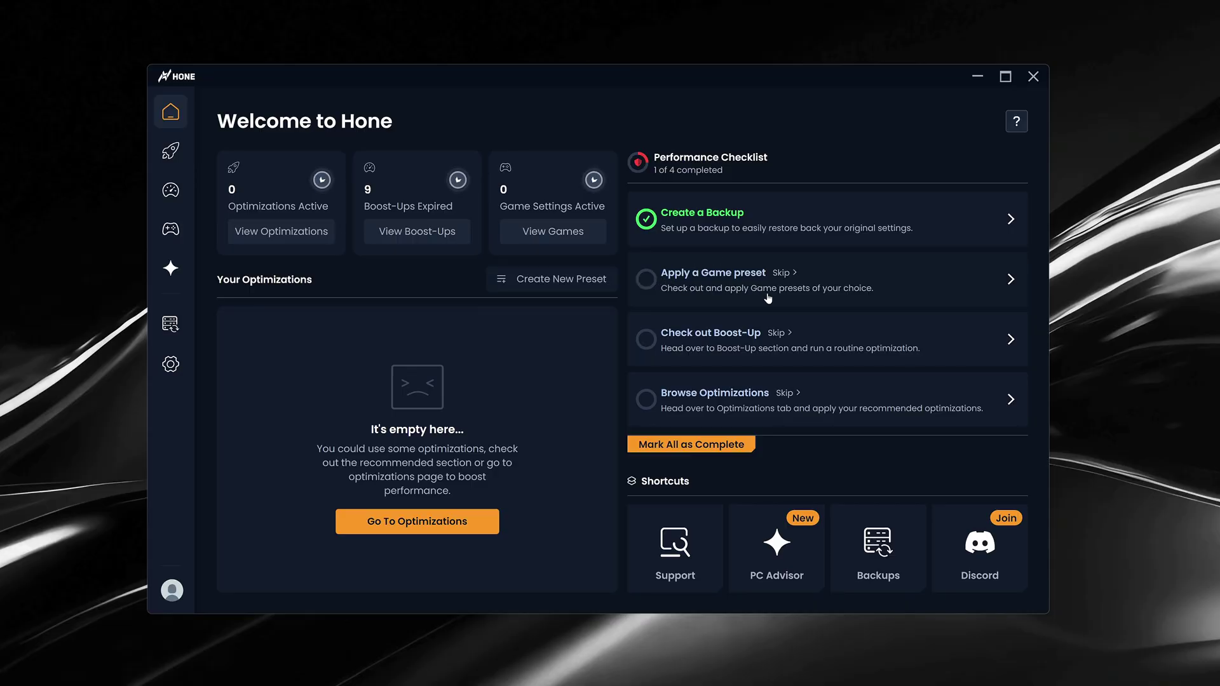
{"action": "left_click", "coordinate": [767, 298]}
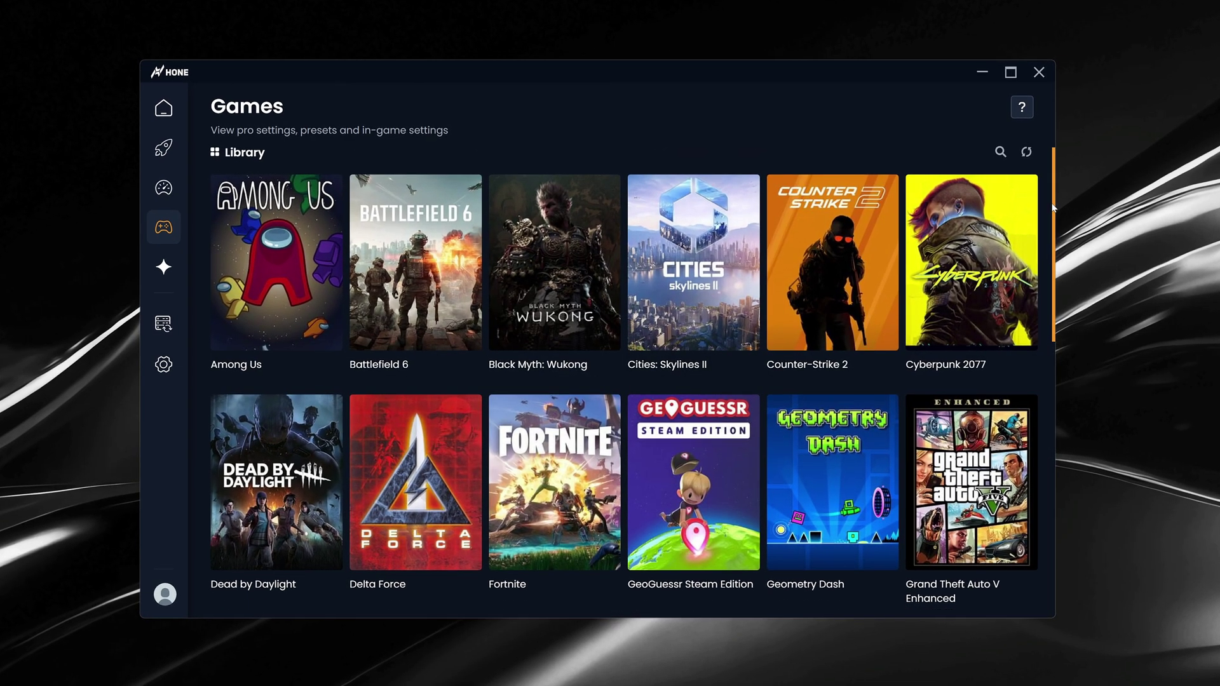
{"action": "left_click_drag", "start_coordinate": [1053, 208], "coordinate": [1017, 465]}
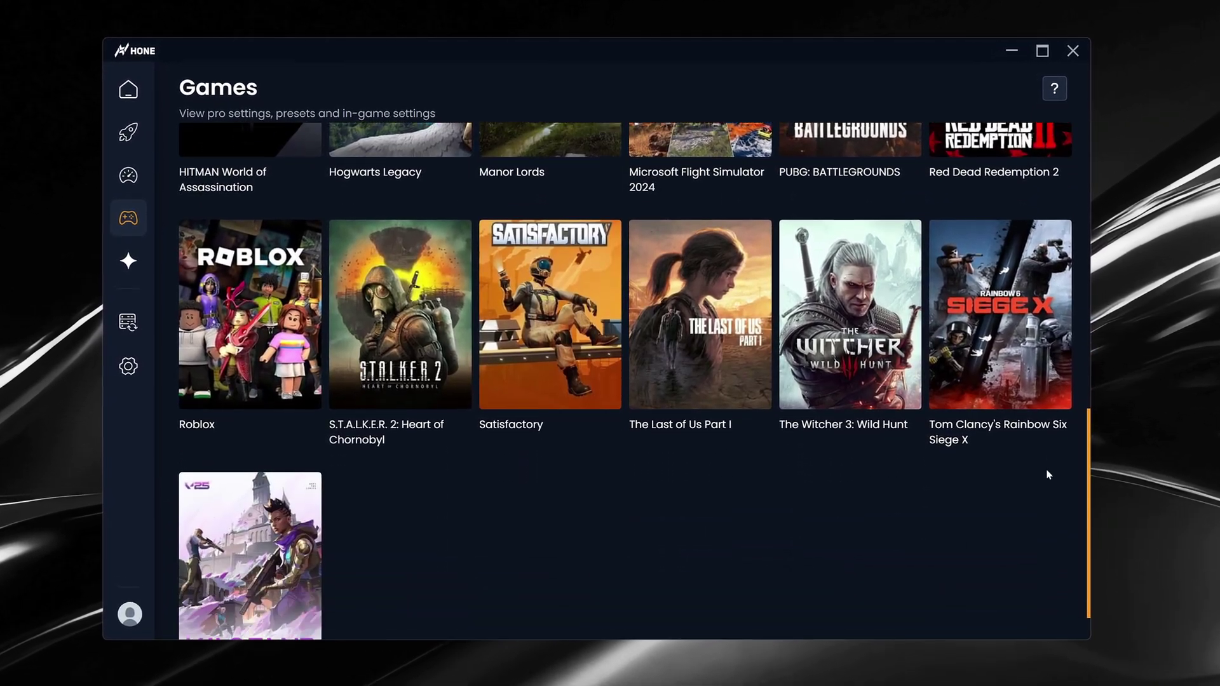
{"action": "scroll", "coordinate": [1049, 475], "scroll_direction": "up", "scroll_amount": 10}
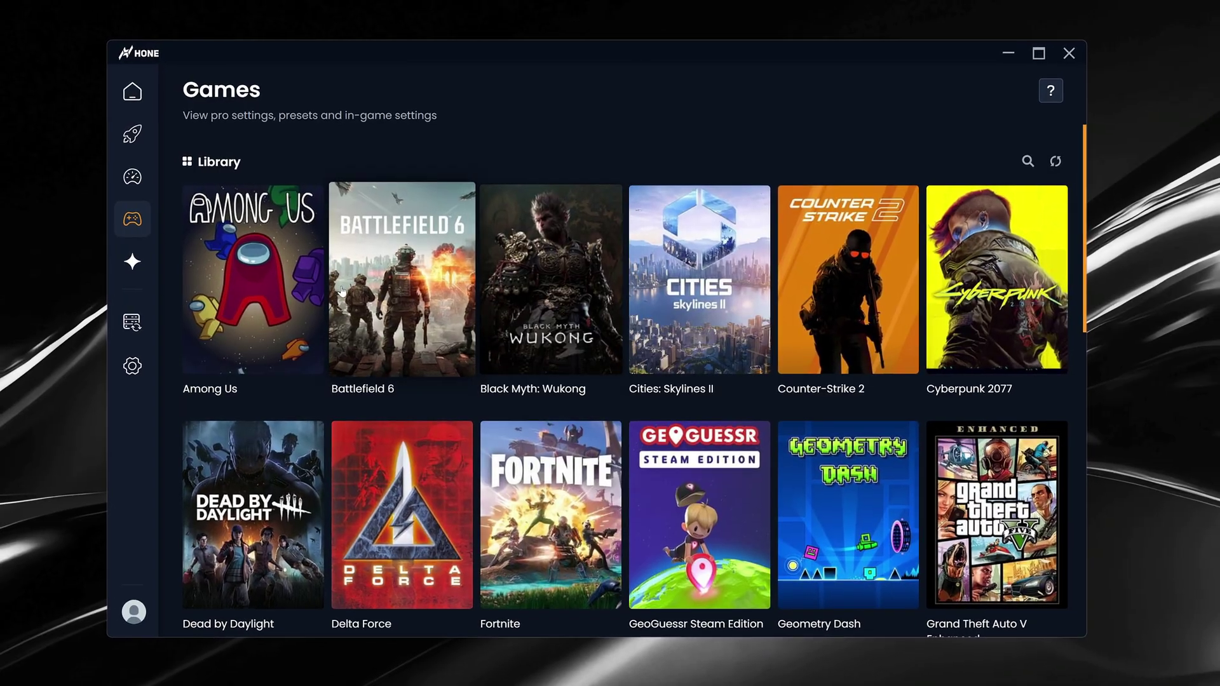
{"action": "left_click", "coordinate": [394, 288]}
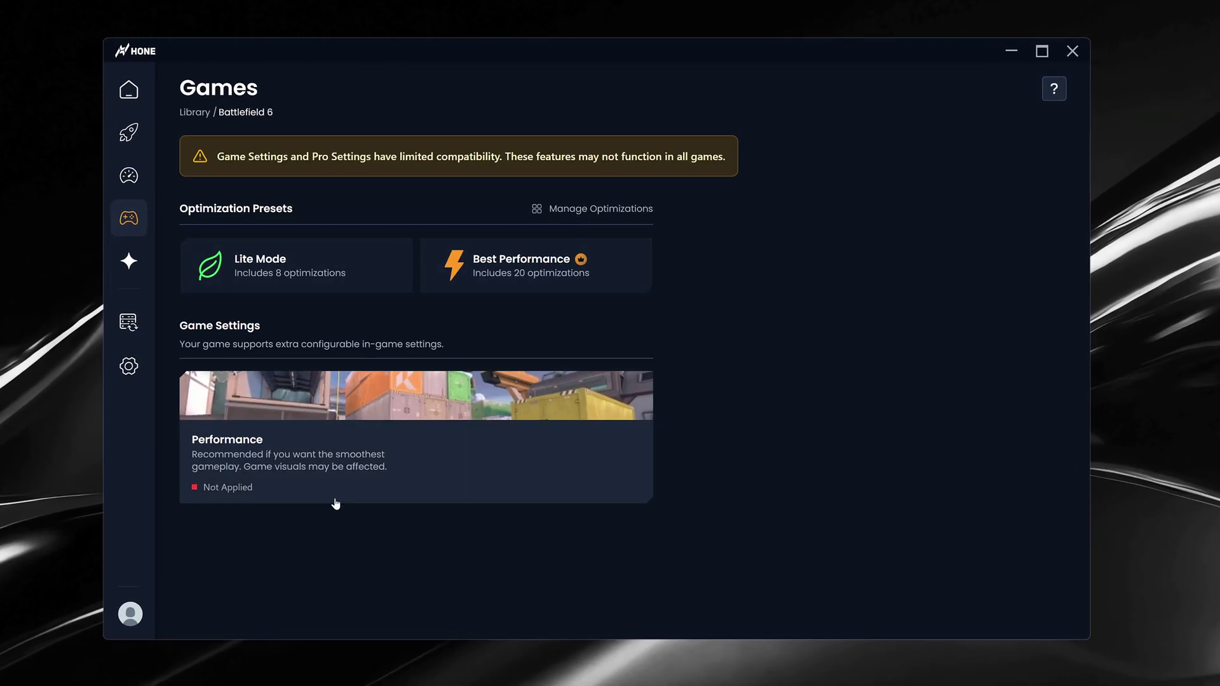
{"action": "left_click", "coordinate": [409, 468]}
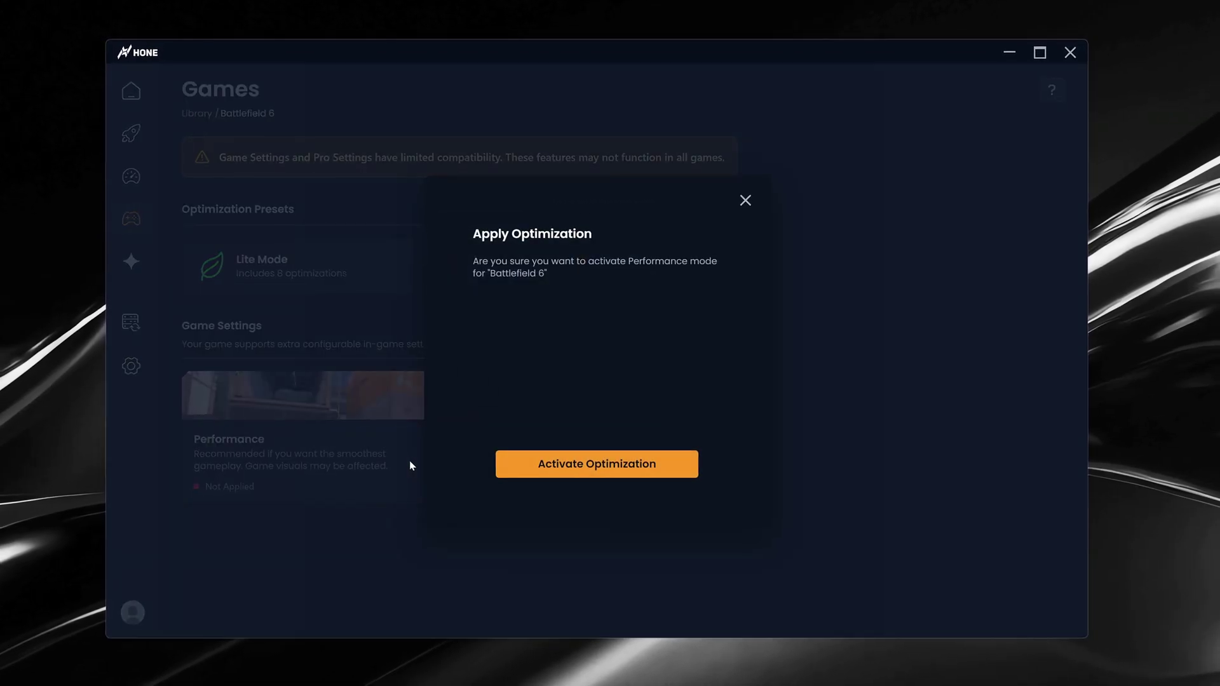
{"action": "left_click", "coordinate": [600, 456]}
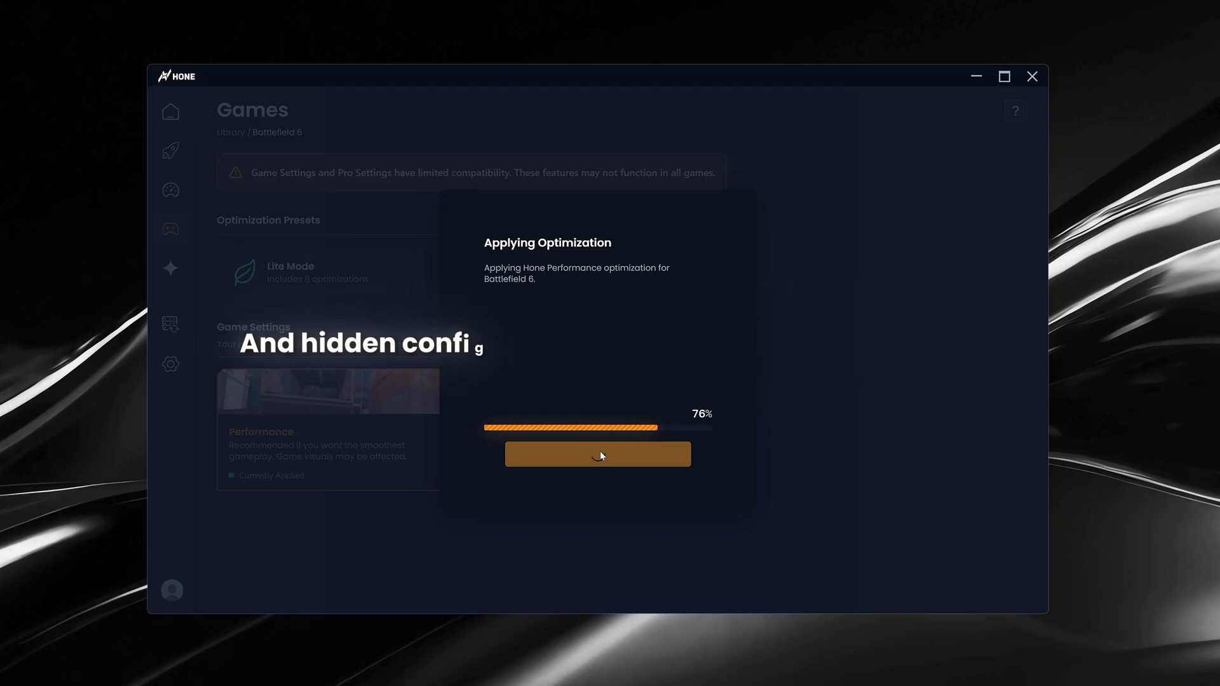
{"action": "left_click", "coordinate": [598, 462]}
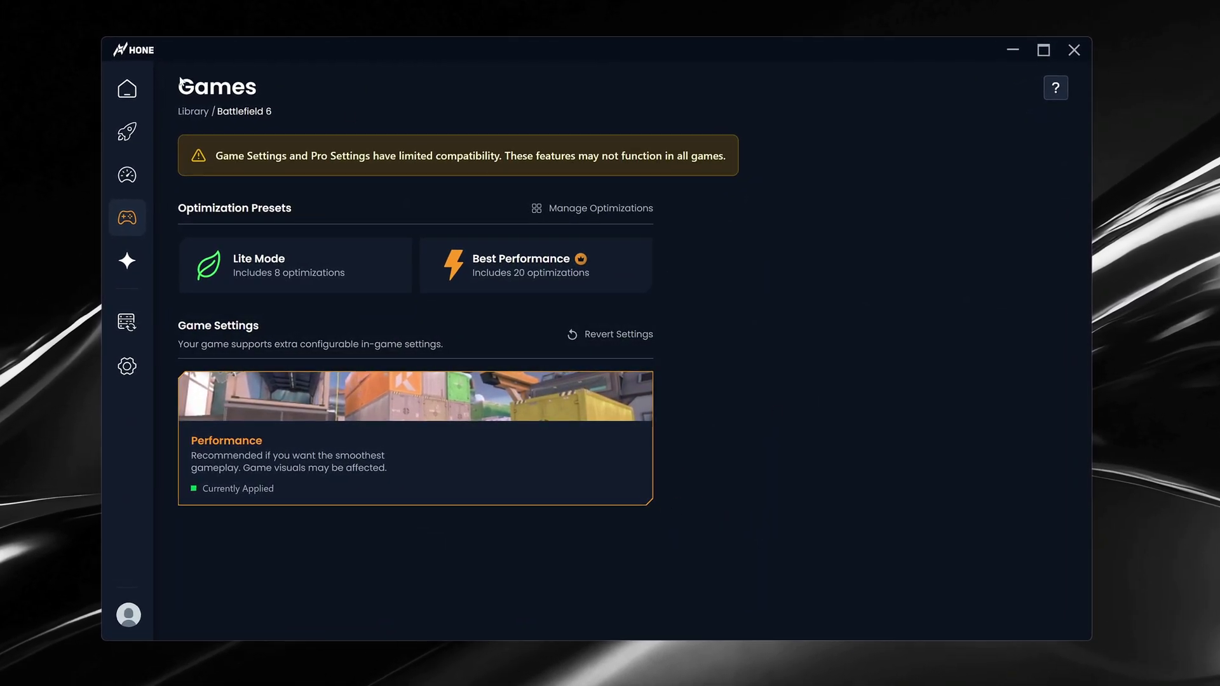
Go to Boost-Up from the Performance Checklist and run the Junk Cleaner routine optimization.
{"action": "left_click", "coordinate": [132, 85]}
{"action": "left_click", "coordinate": [796, 265]}
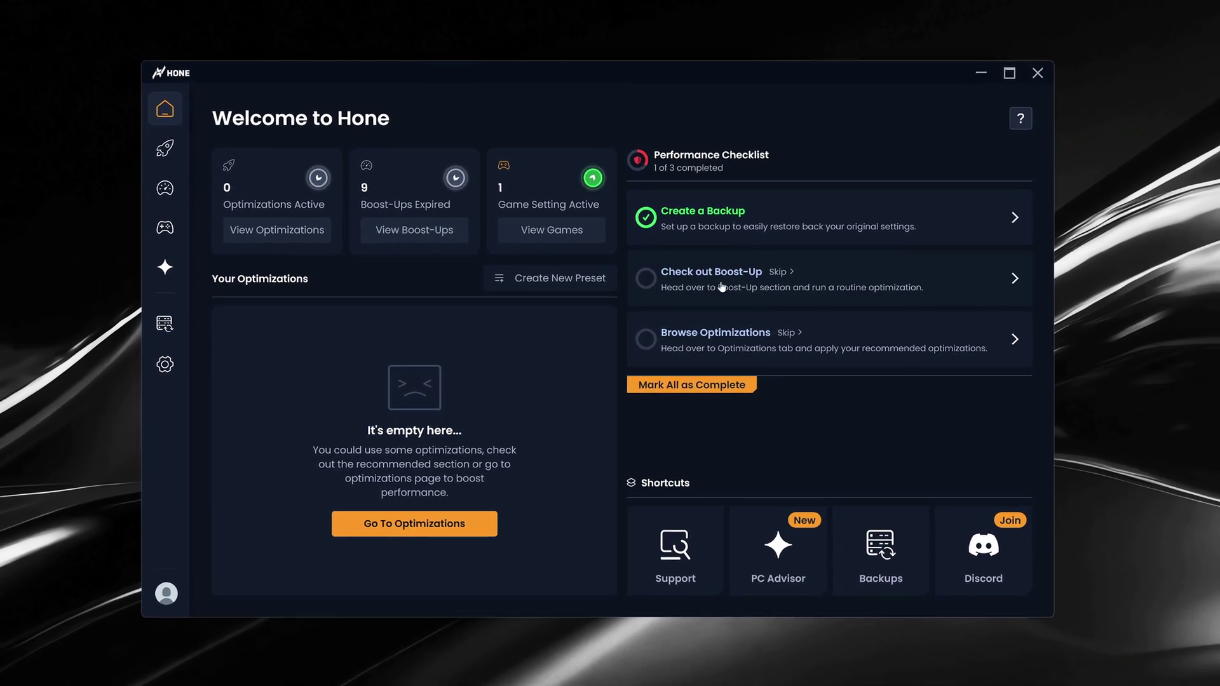
{"action": "left_click", "coordinate": [874, 275]}
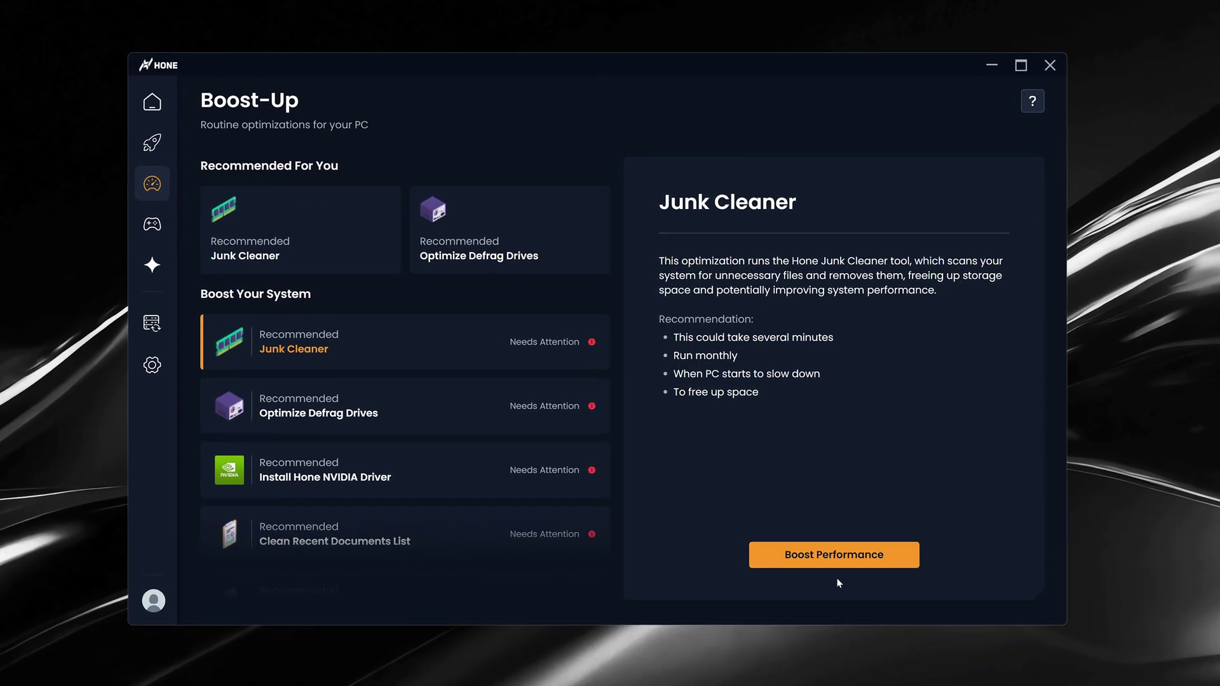
{"action": "left_click", "coordinate": [836, 563]}
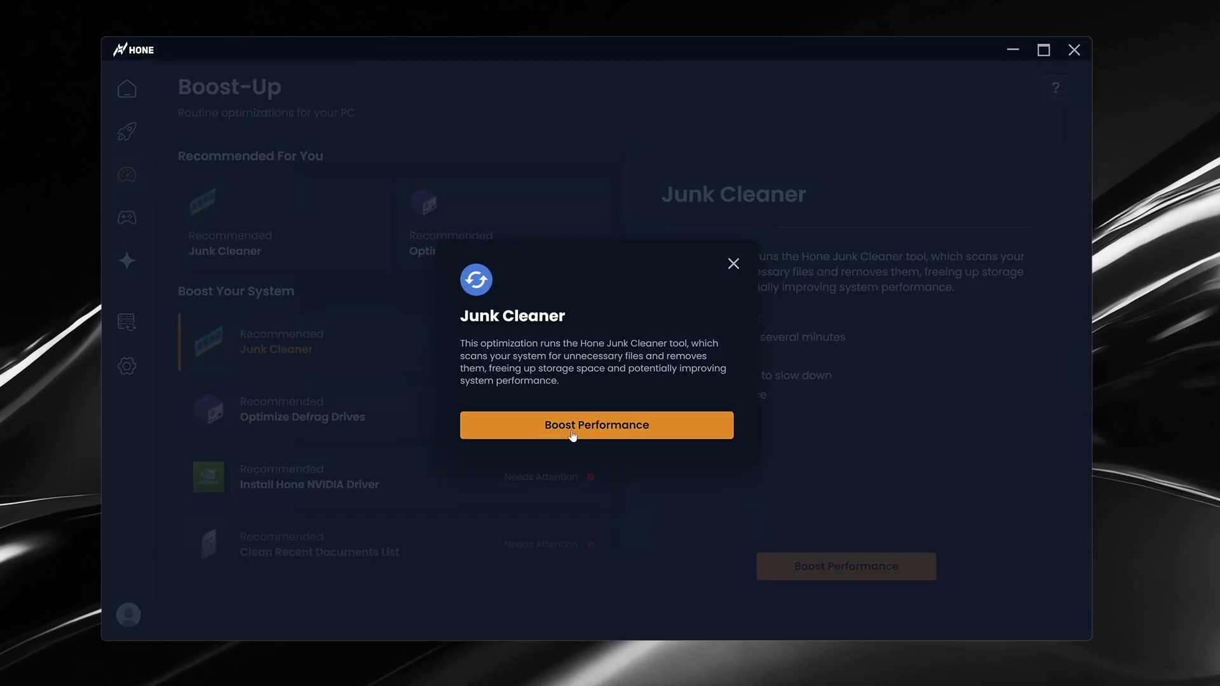
{"action": "left_click", "coordinate": [733, 263]}
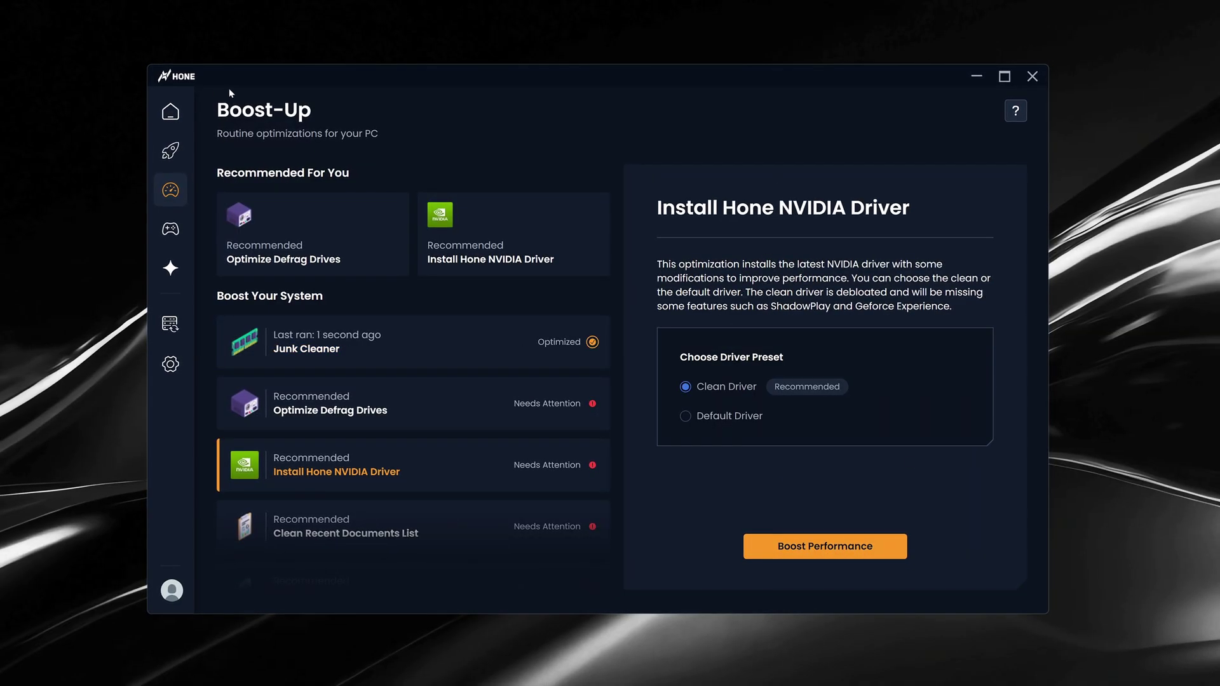
Browse the General optimizations from the Performance Checklist and activate Optimize I/O Operations and Enable Hone Gaming Mode.
{"action": "left_click", "coordinate": [174, 116]}
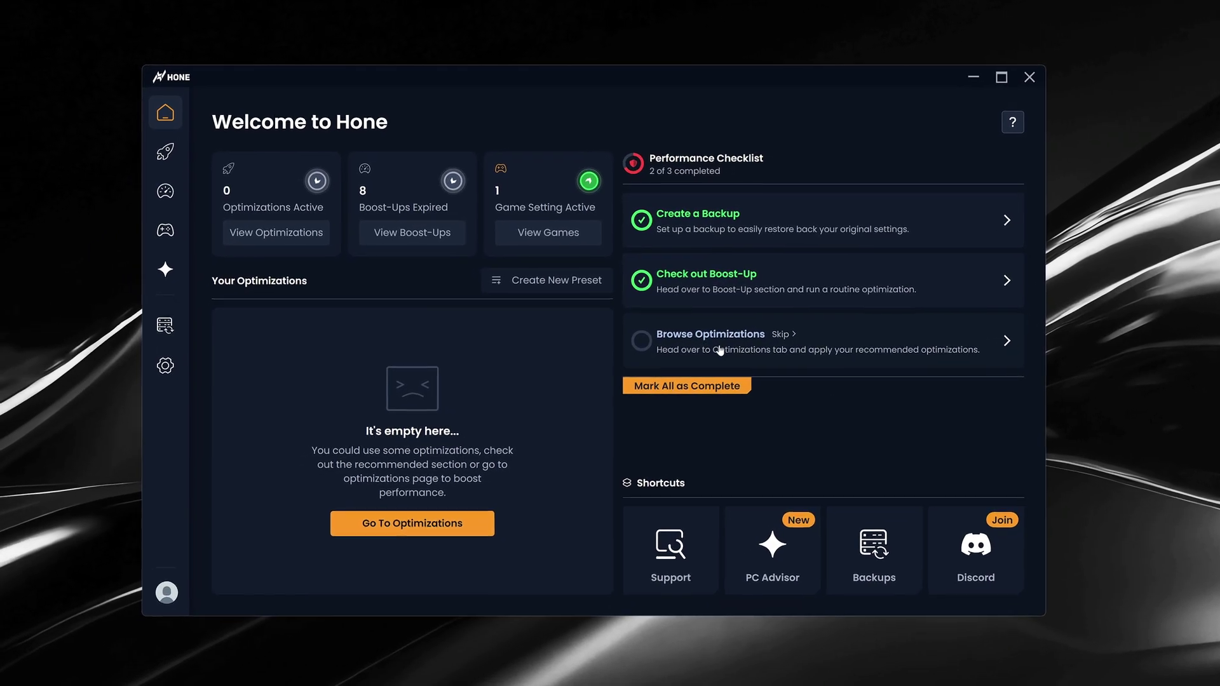
{"action": "left_click", "coordinate": [723, 348]}
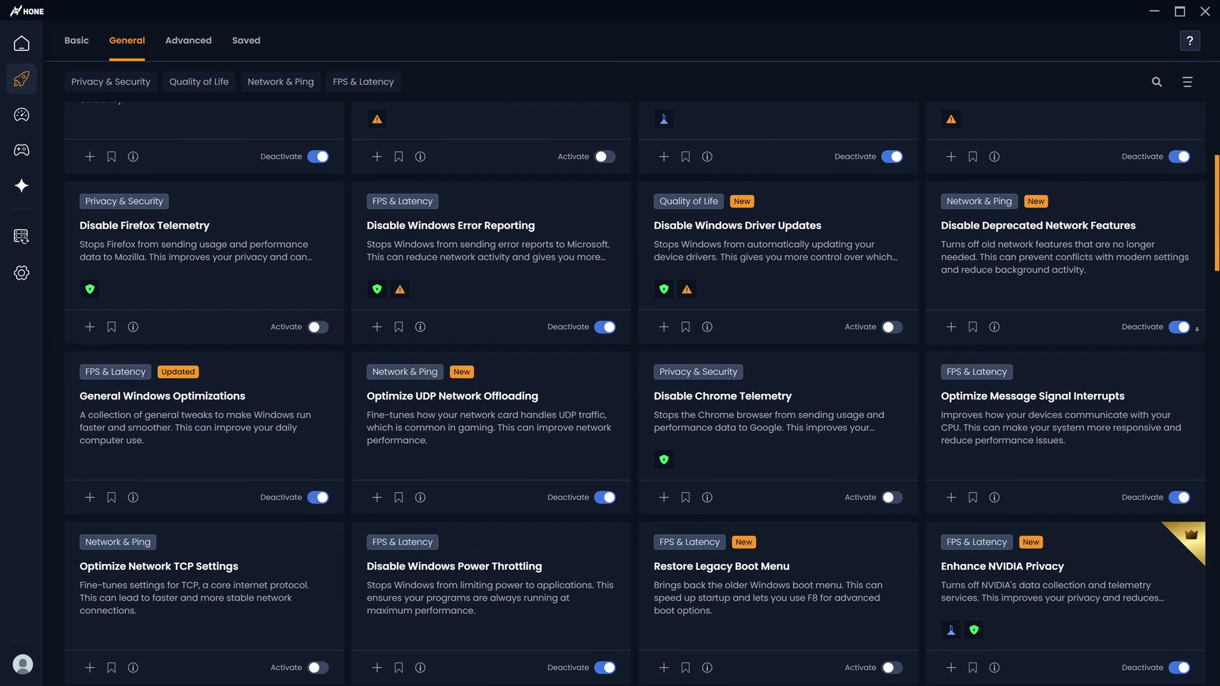
{"action": "scroll", "coordinate": [636, 394], "scroll_direction": "down", "scroll_amount": 13}
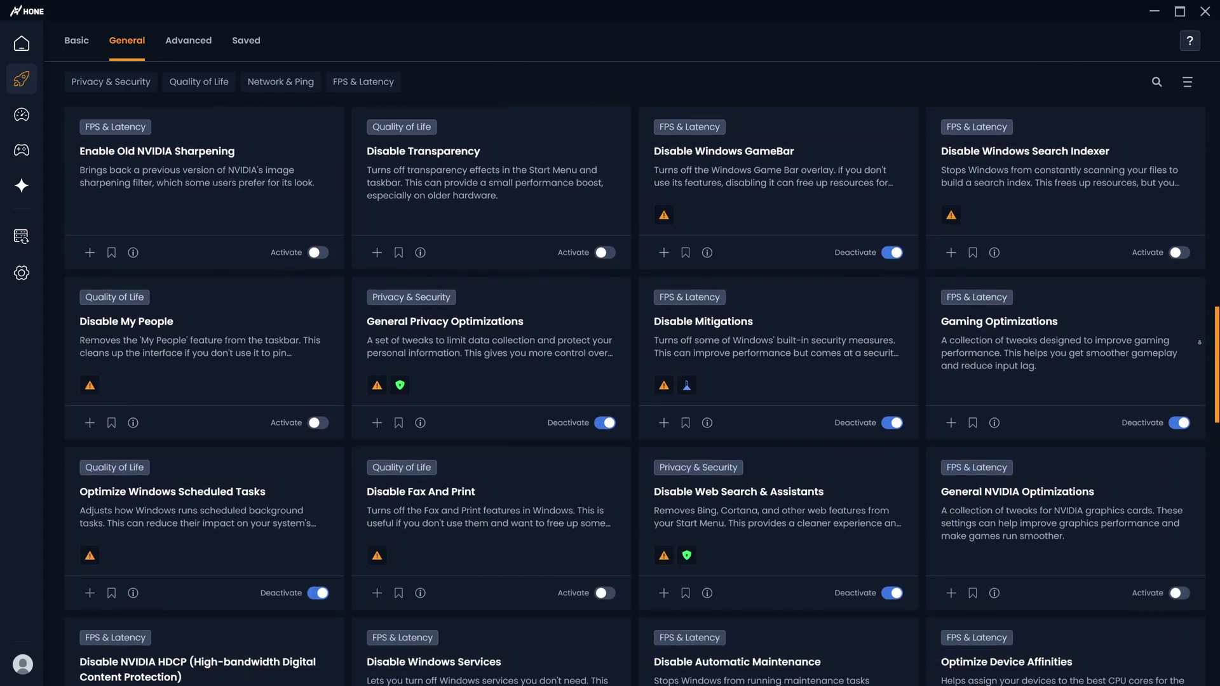
{"action": "scroll", "coordinate": [635, 394], "scroll_direction": "down", "scroll_amount": 12}
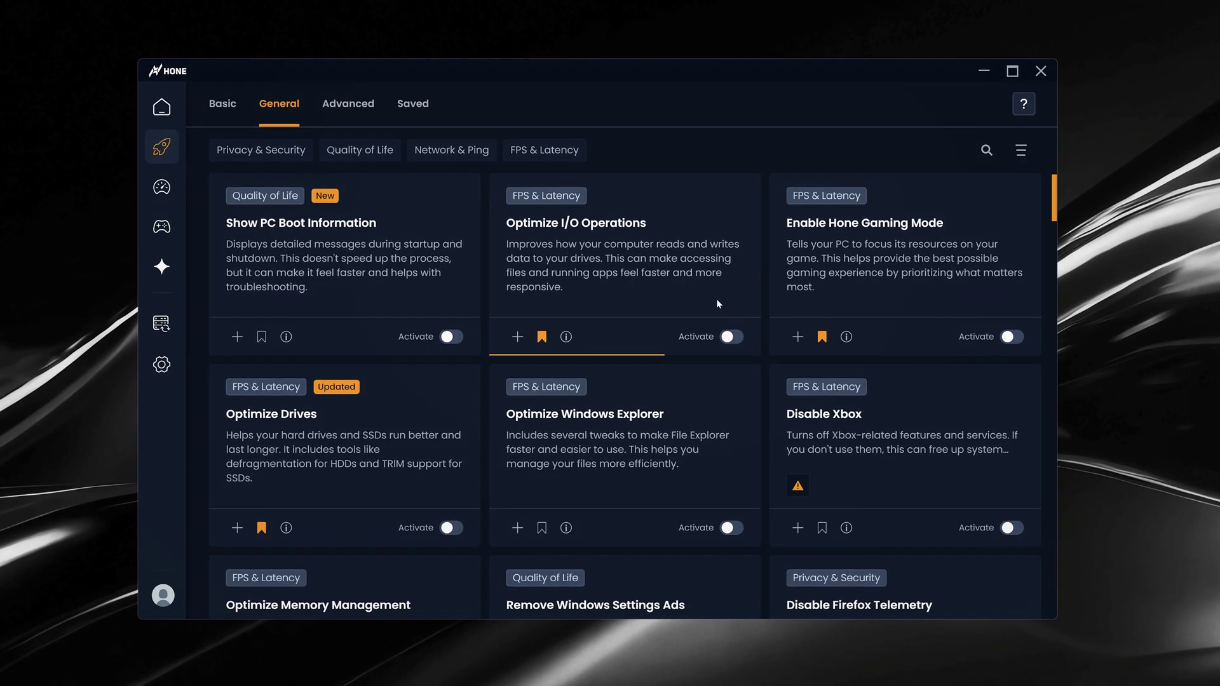
{"action": "mouse_move", "coordinate": [565, 337]}
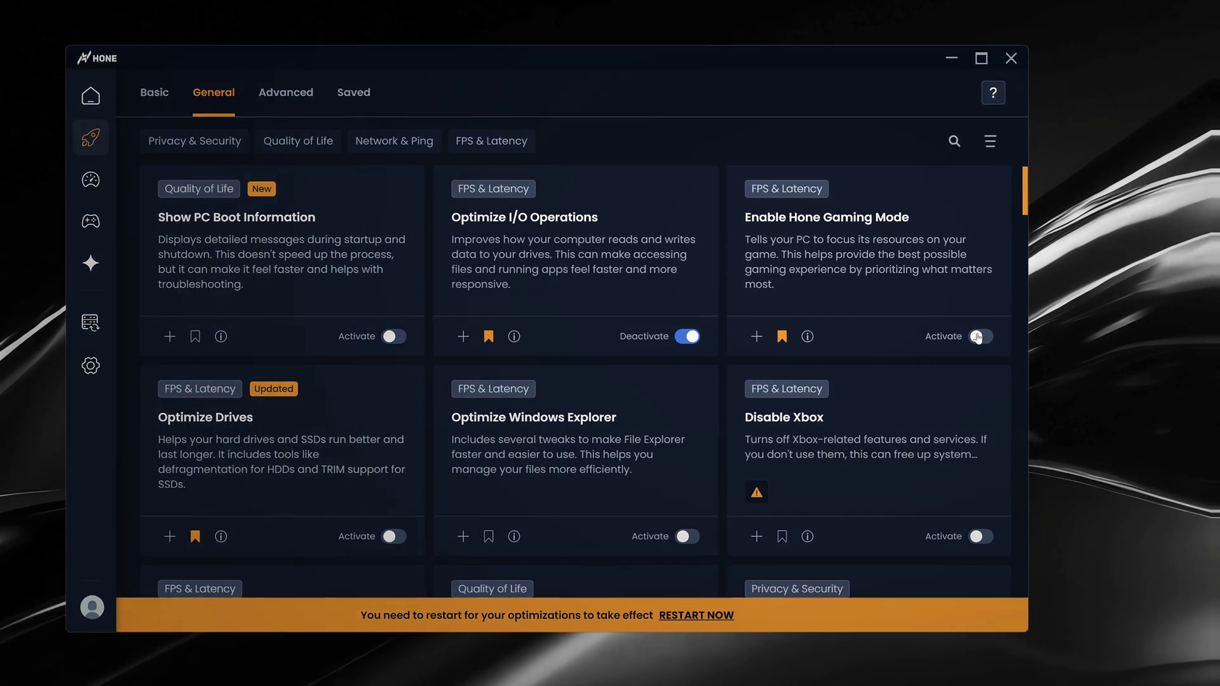
{"action": "left_click", "coordinate": [977, 336]}
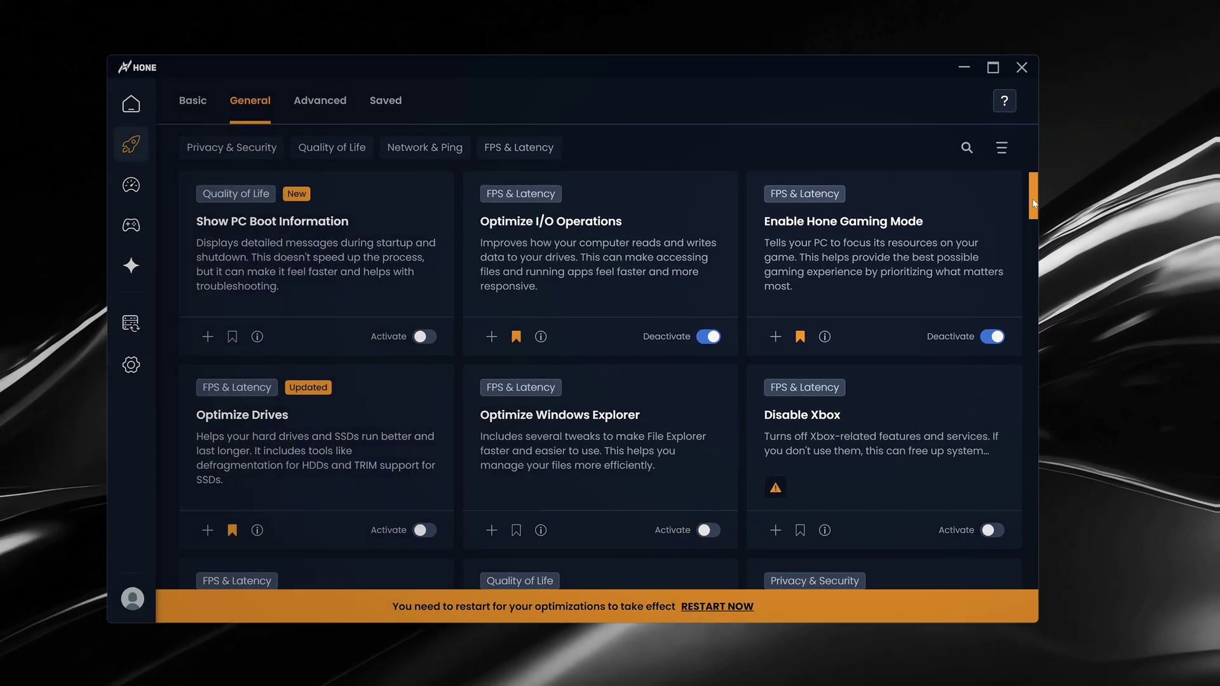
Activate the Optimize Drives and Optimize Memory Management optimizations.
{"action": "scroll", "coordinate": [238, 372], "scroll_direction": "down", "scroll_amount": 1}
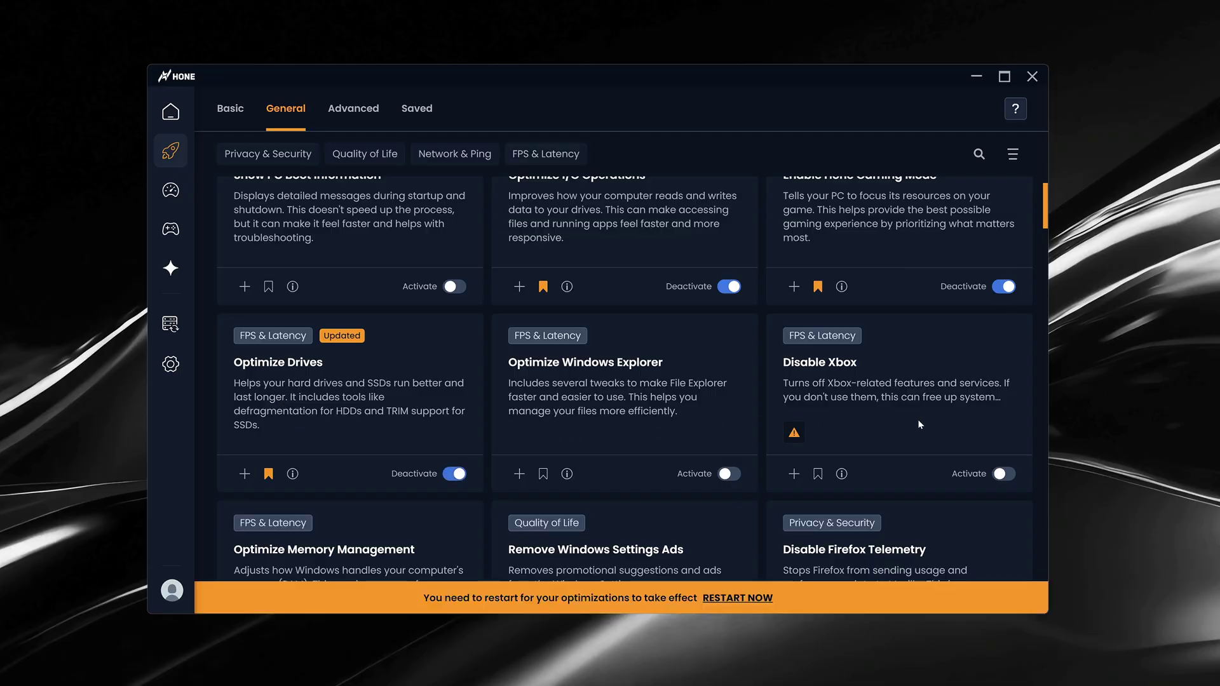
{"action": "left_click_drag", "start_coordinate": [1044, 212], "coordinate": [1040, 235]}
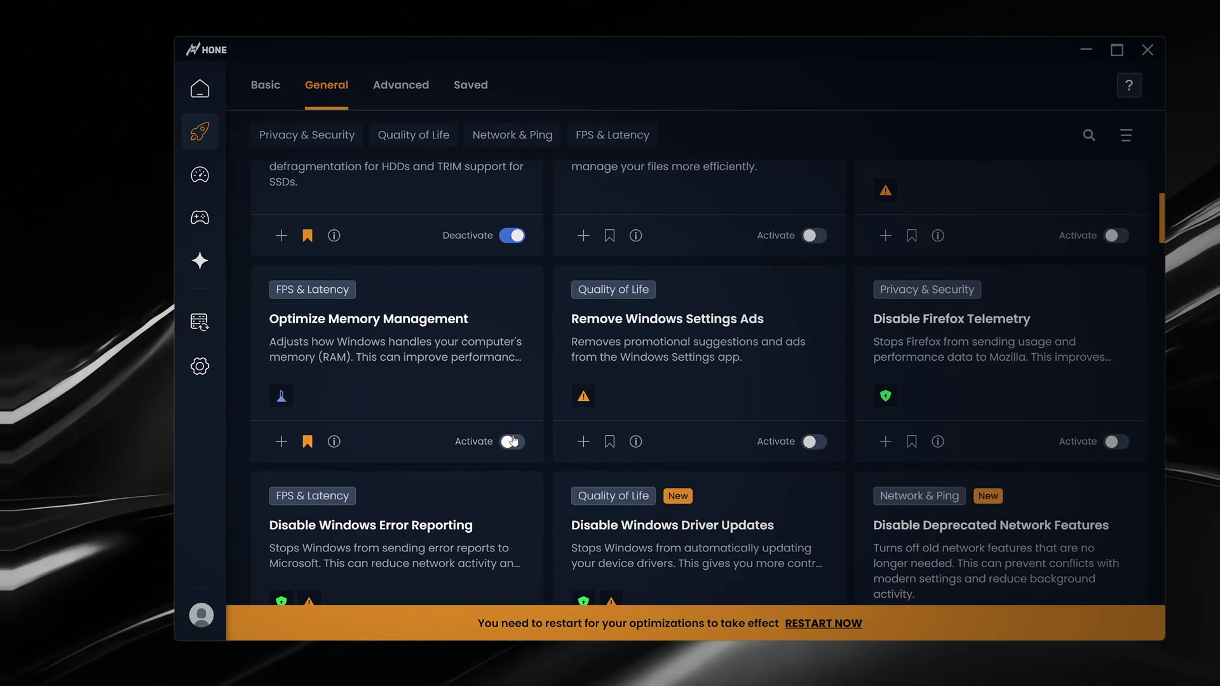
{"action": "mouse_move", "coordinate": [332, 443]}
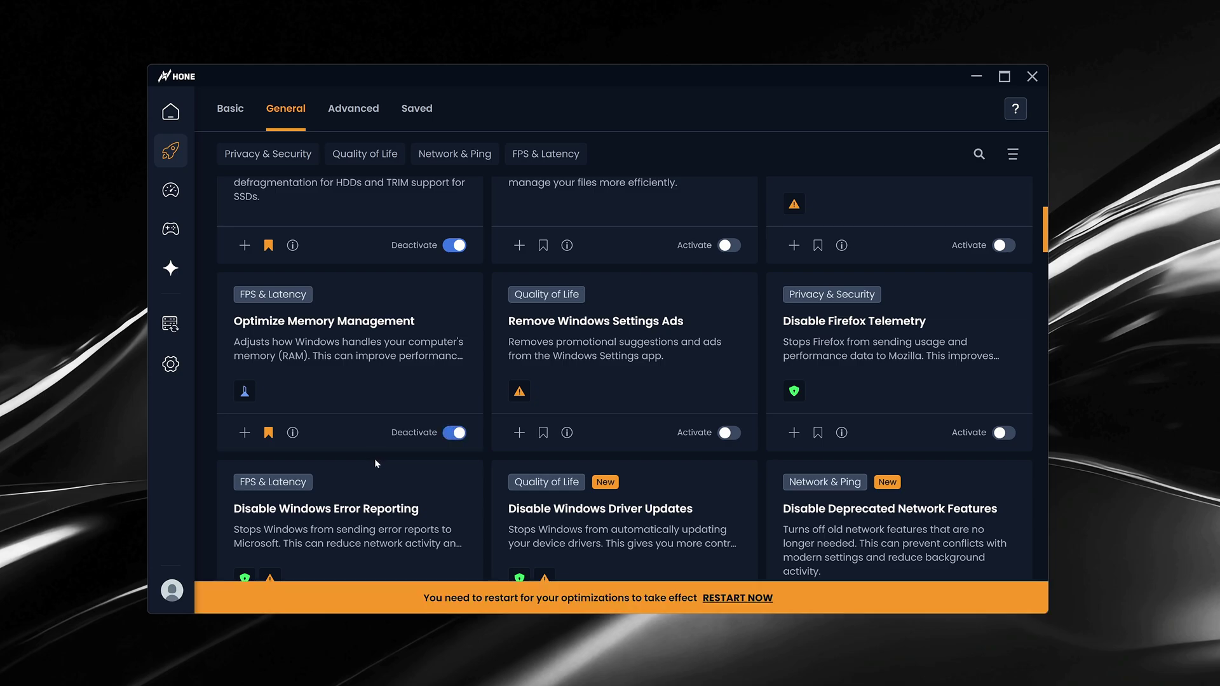
Activate the Optimize Message Signal Interrupts and Optimize Windows Timer Resolution optimizations.
{"action": "left_click_drag", "start_coordinate": [1043, 243], "coordinate": [1035, 301]}
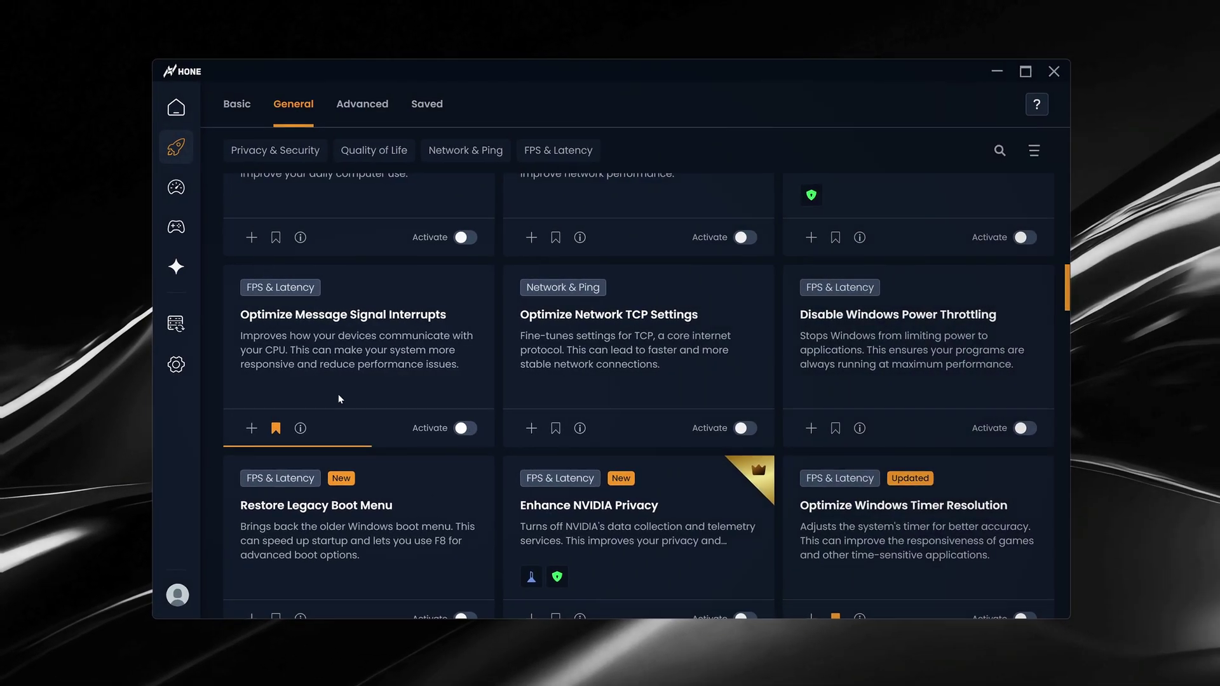
{"action": "left_click", "coordinate": [326, 401]}
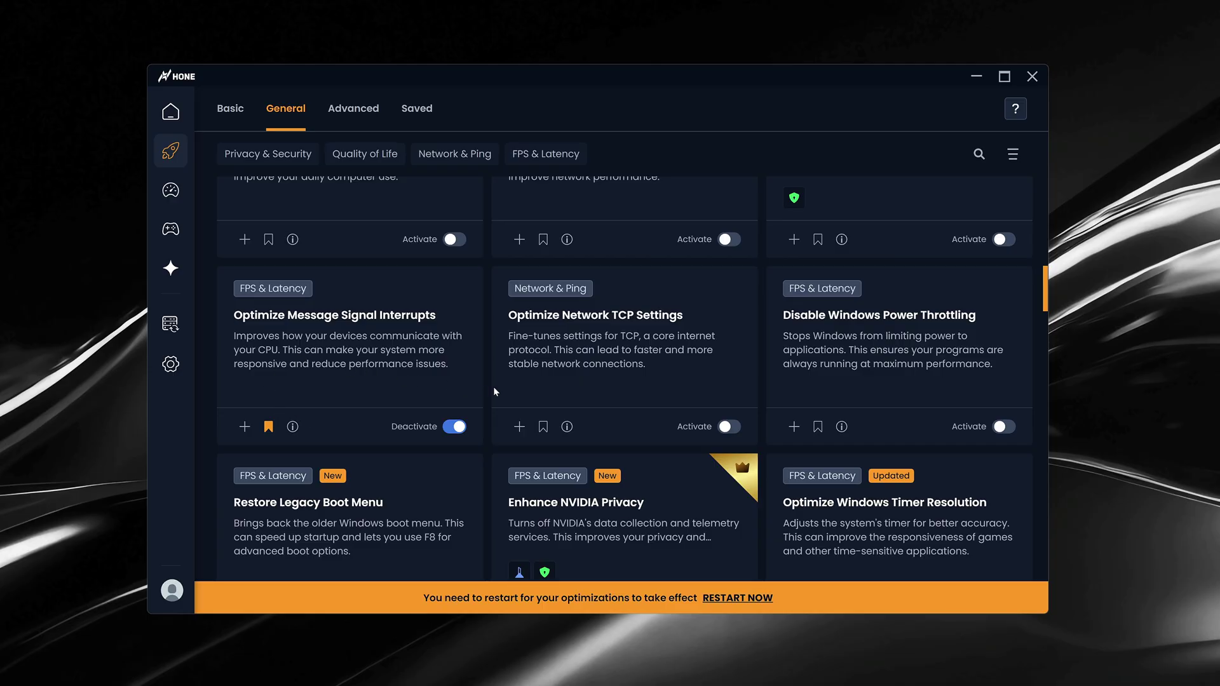
{"action": "scroll", "coordinate": [1045, 294], "scroll_direction": "down", "scroll_amount": 3}
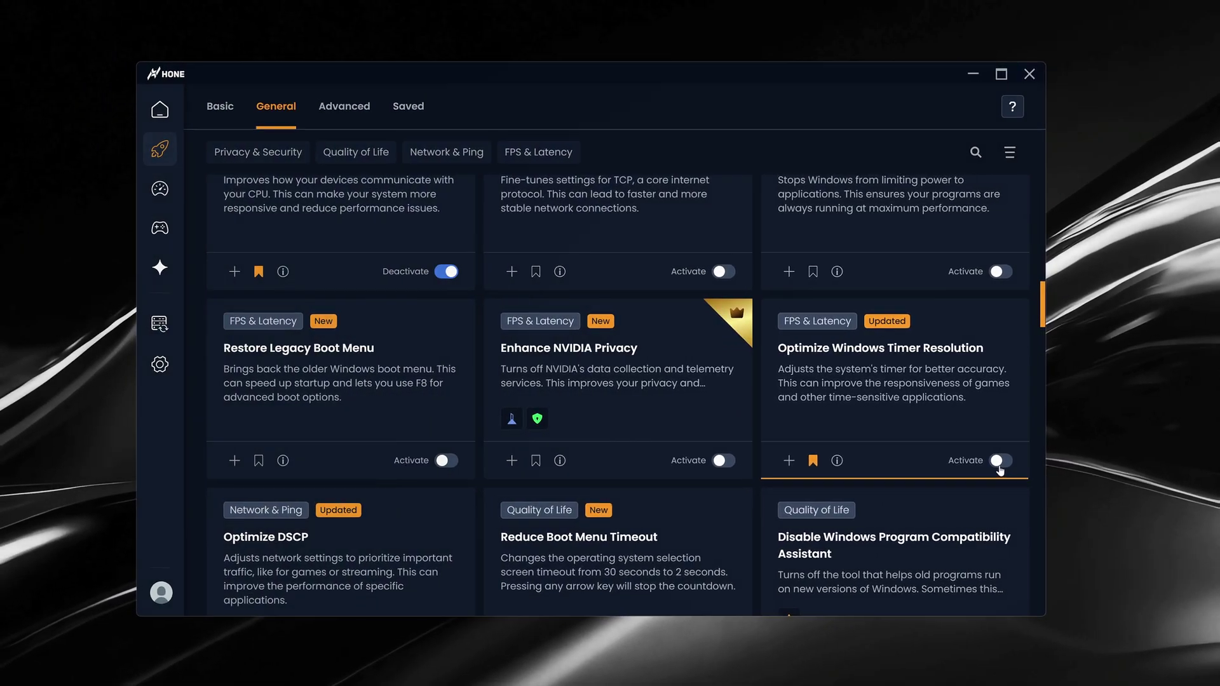
Activate Gaming Optimizations, Optimize Windows Powerplan, Disable Power Saving Features and the mouse optimization, and return to the home overview.
{"action": "left_click_drag", "start_coordinate": [1044, 302], "coordinate": [1032, 382]}
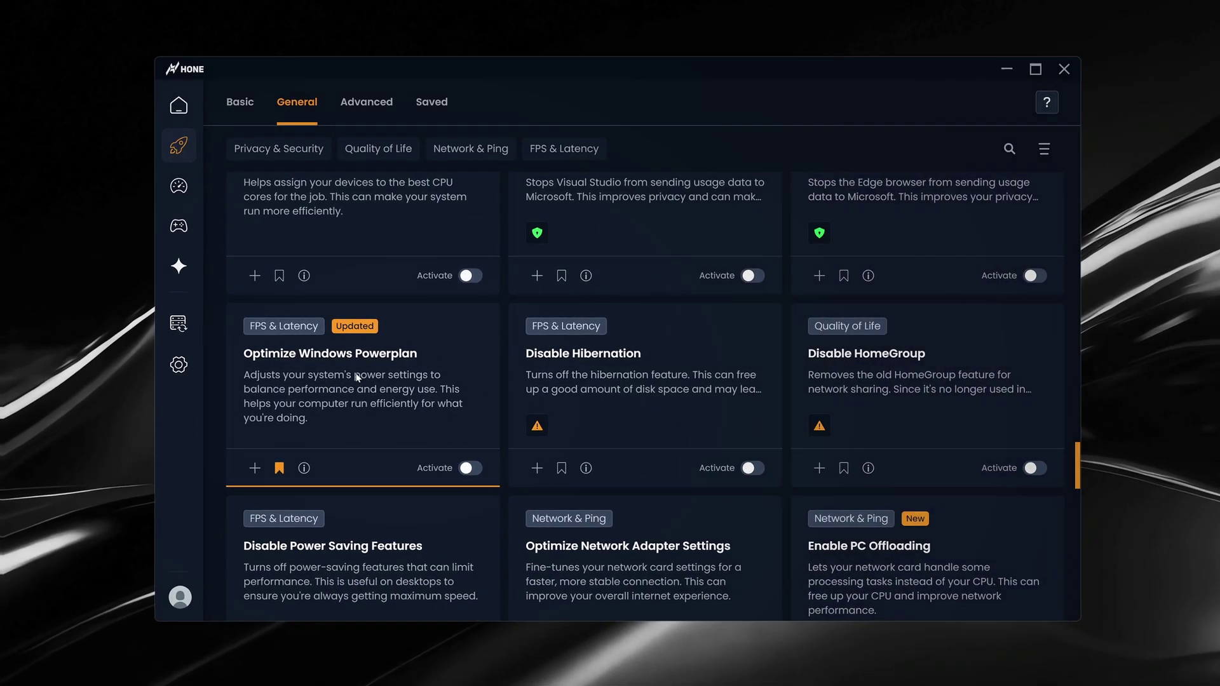
{"action": "scroll", "coordinate": [1044, 468], "scroll_direction": "down", "scroll_amount": 3}
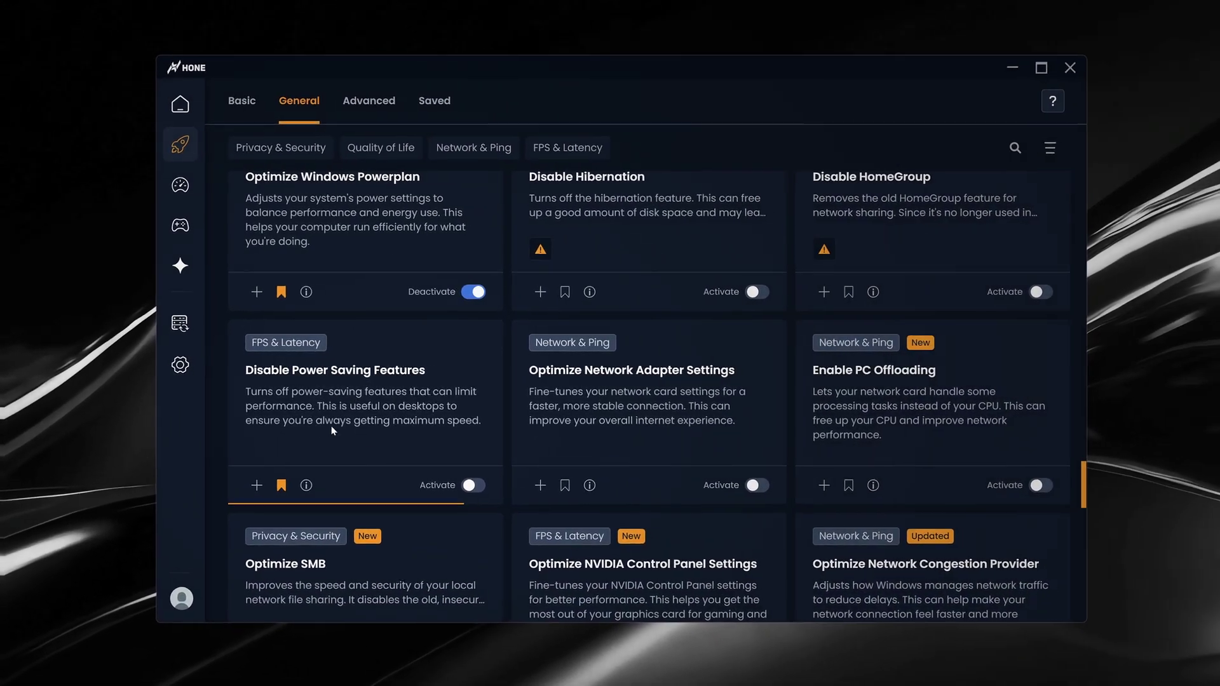
{"action": "scroll", "coordinate": [1073, 533], "scroll_direction": "down", "scroll_amount": 6}
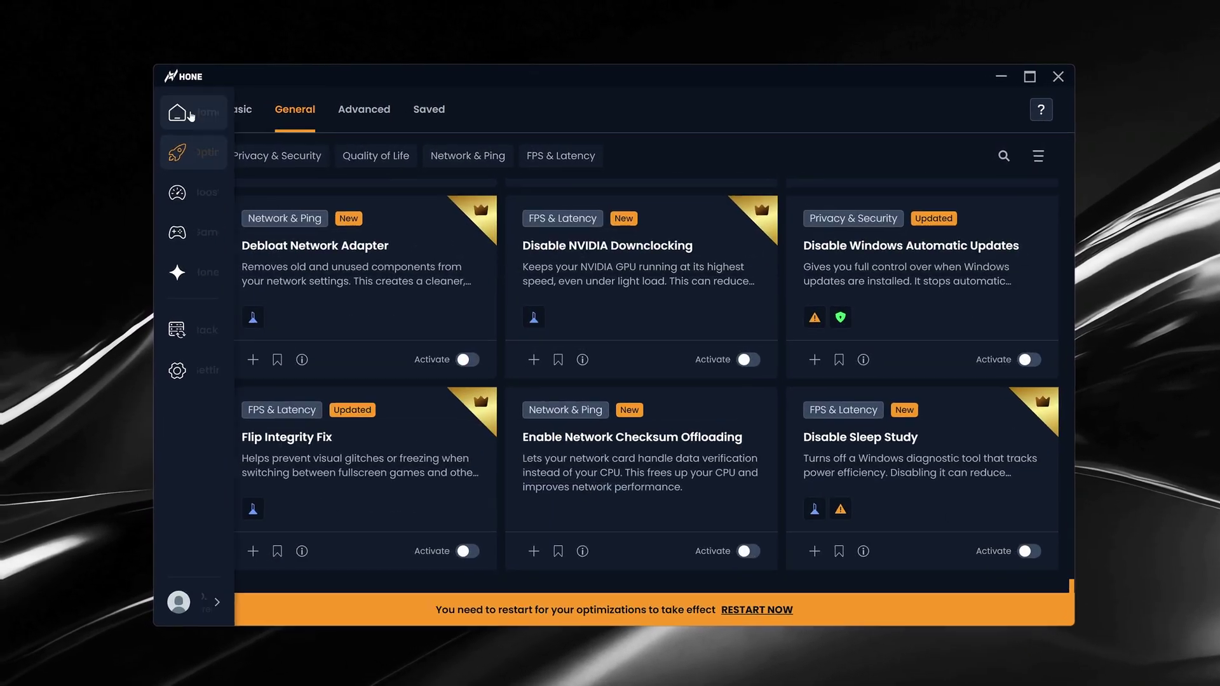
{"action": "left_click", "coordinate": [191, 116]}
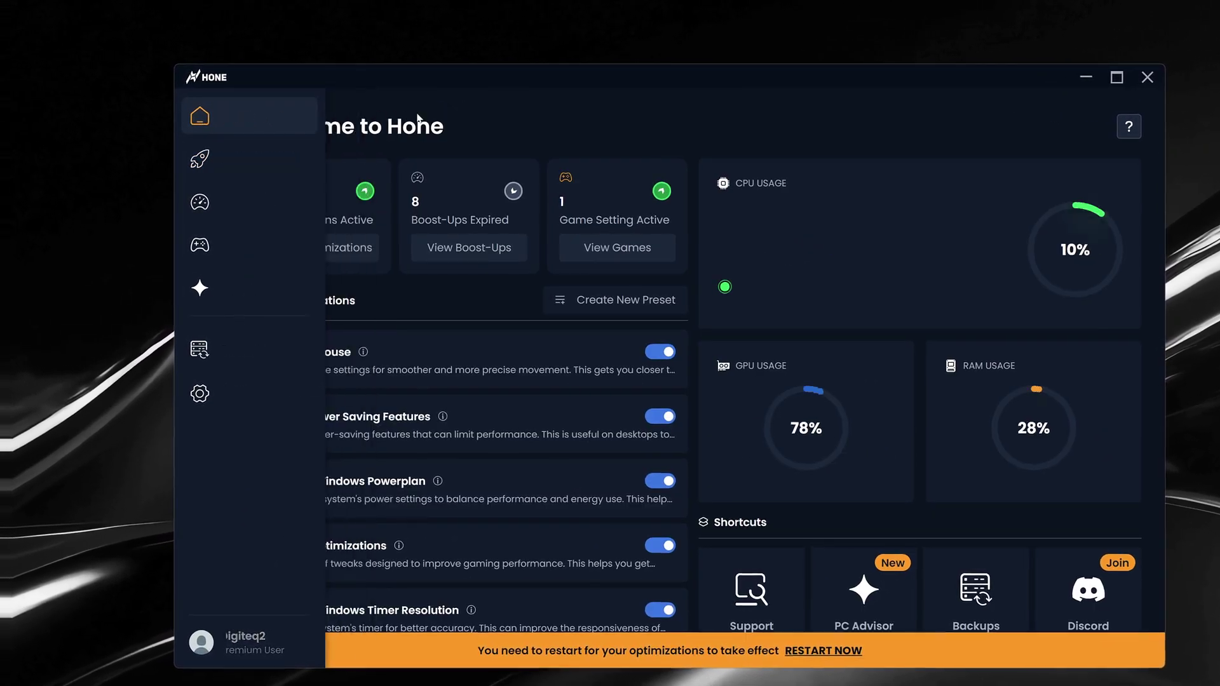